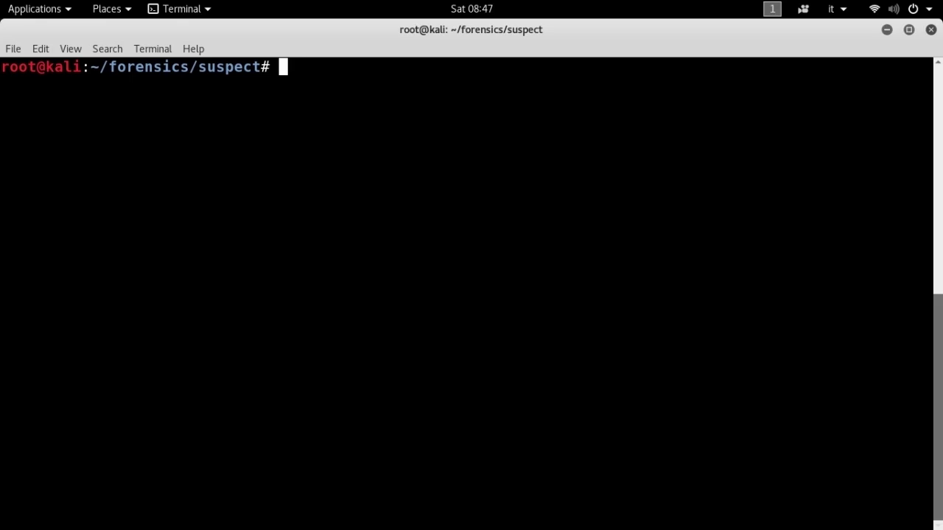
Add the i386 architecture to the package manager with dpkg --add-architecture.
{"action": "type", "text": "dpk"}
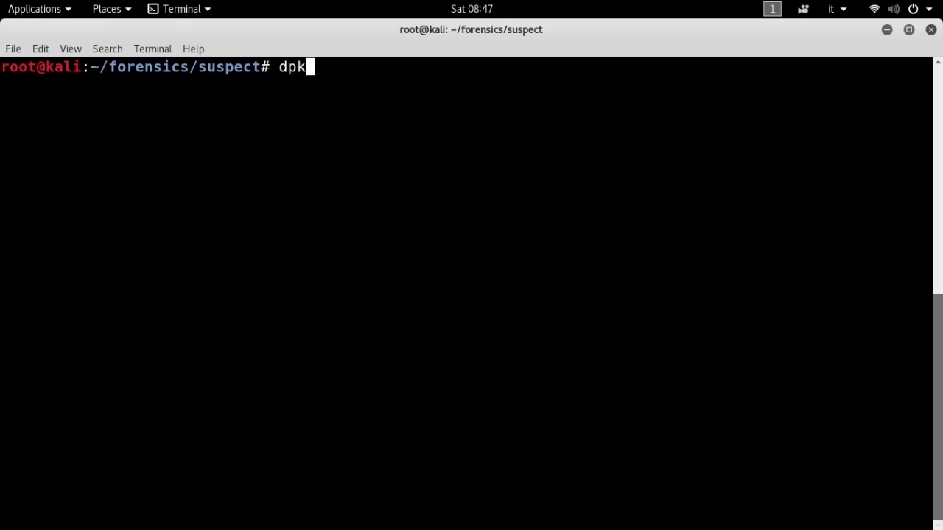
{"action": "type", "text": "g --add-ar"}
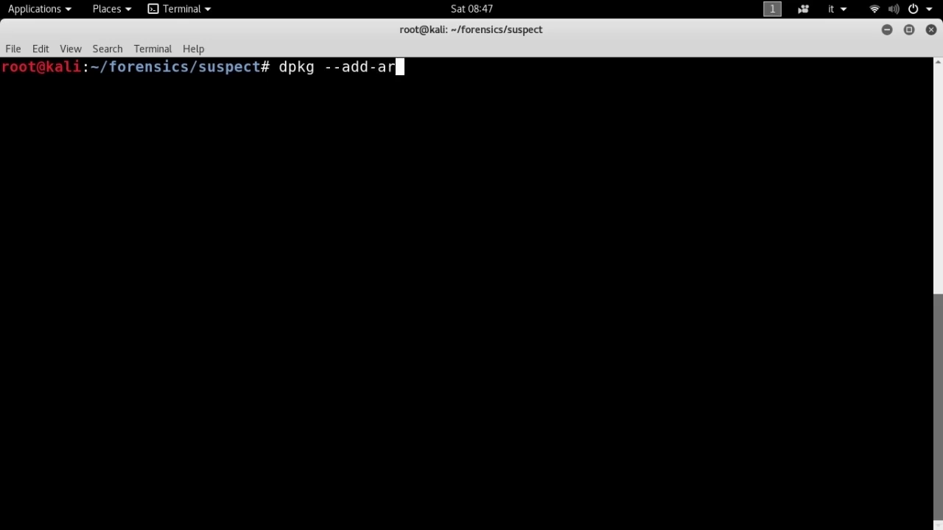
{"action": "key", "text": "Tab"}
{"action": "type", "text": "i"}
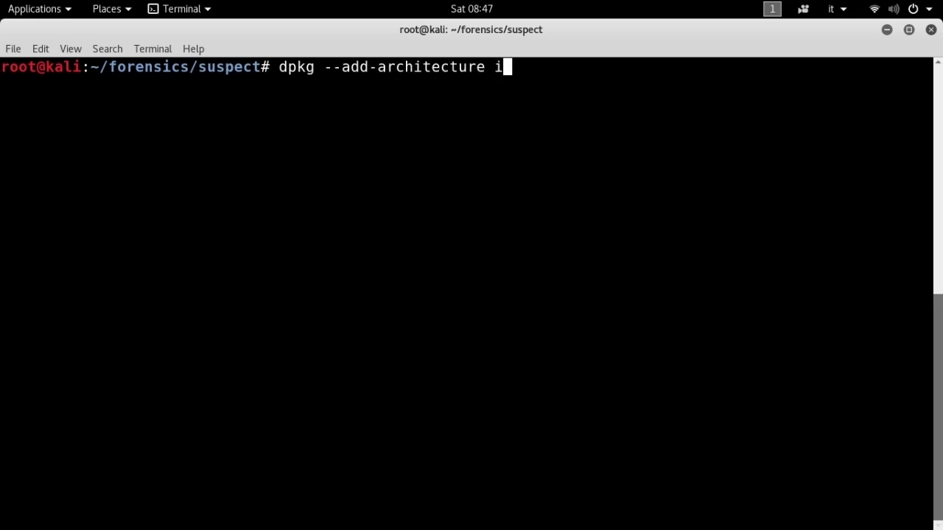
{"action": "type", "text": "386"}
{"action": "key", "text": "Return"}
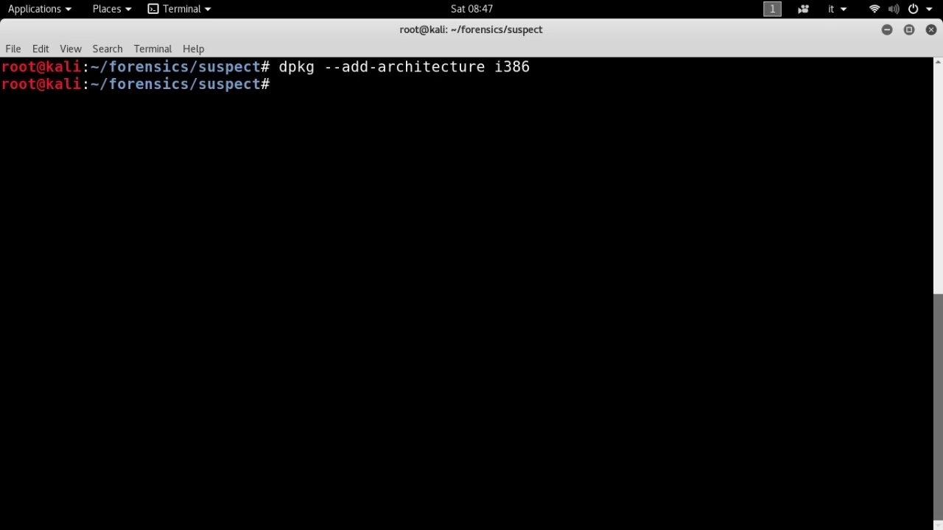
Install the wine32 package with apt-get.
{"action": "type", "text": "apt-get"}
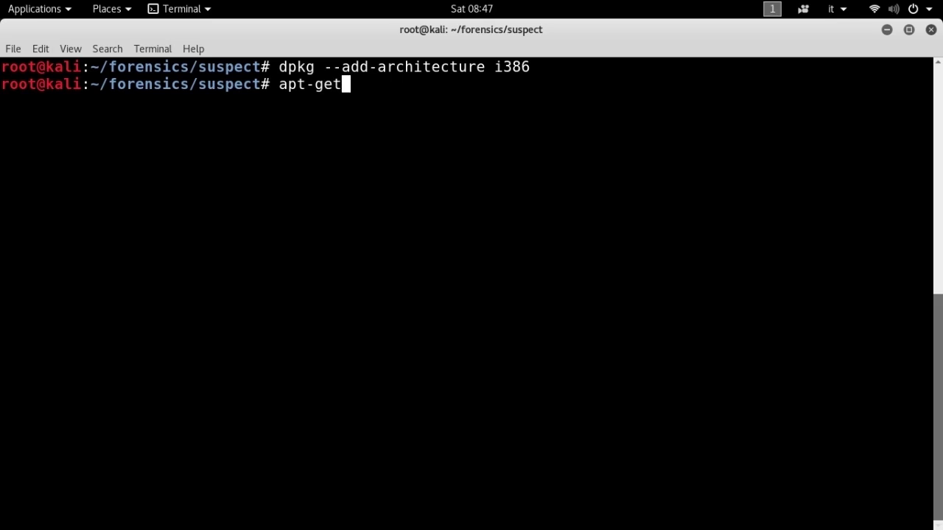
{"action": "type", "text": " install "}
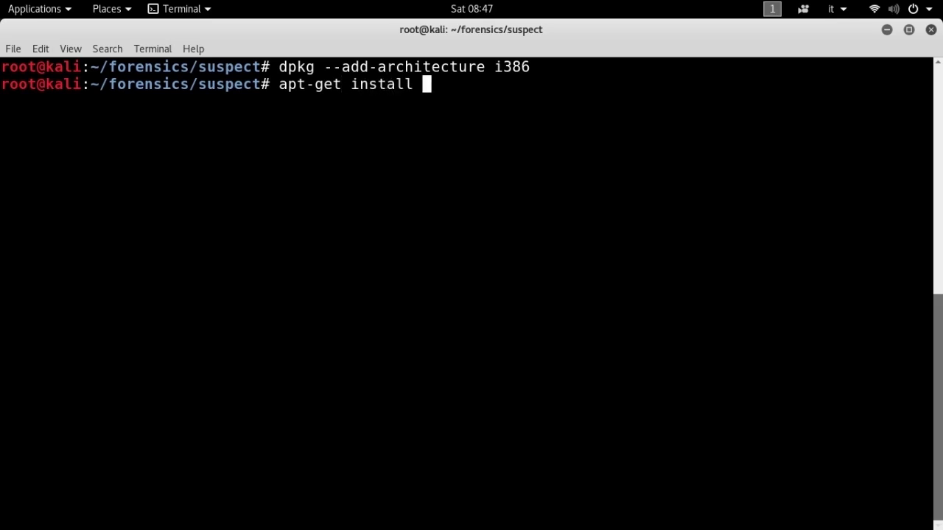
{"action": "type", "text": "wine"}
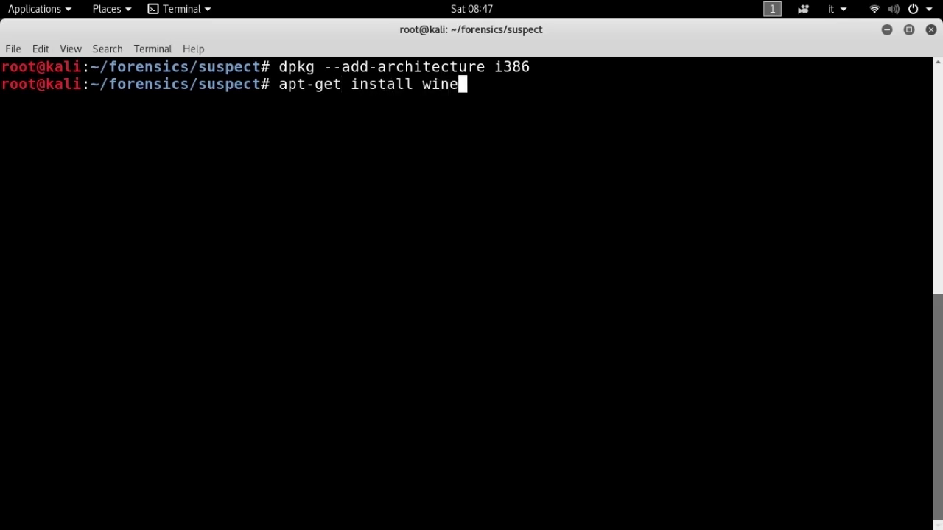
{"action": "type", "text": "32"}
{"action": "key", "text": "Return"}
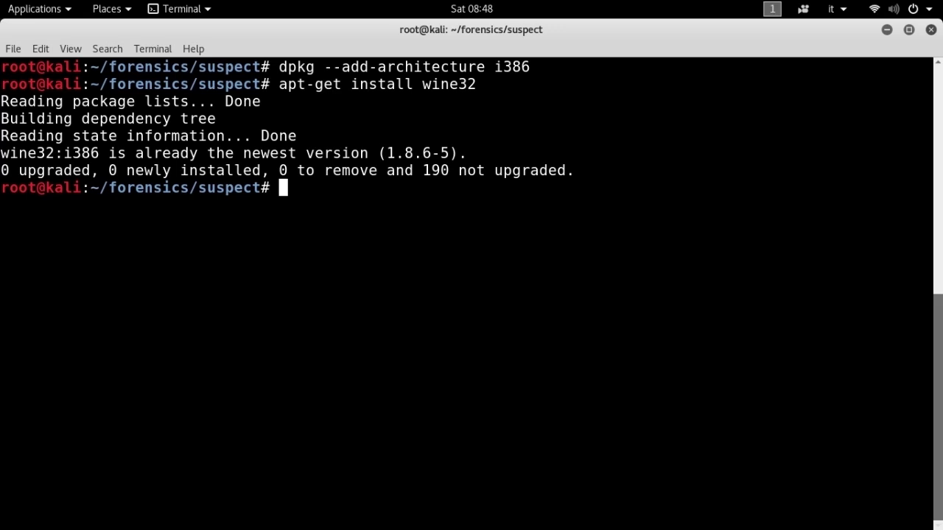
Create the mount directory /mnt/image and list the current suspect folder's files in long format.
{"action": "type", "text": "mkdir /m"}
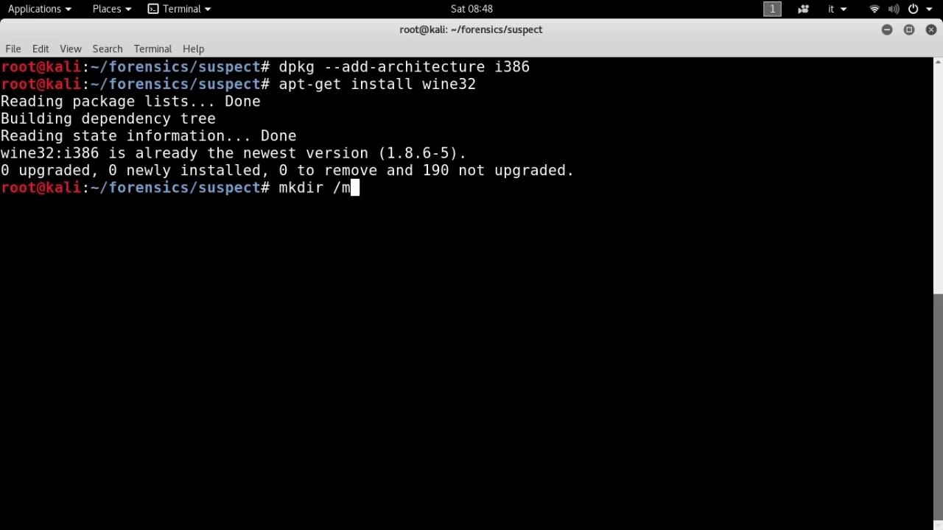
{"action": "type", "text": "nt/image"}
{"action": "key", "text": "Return"}
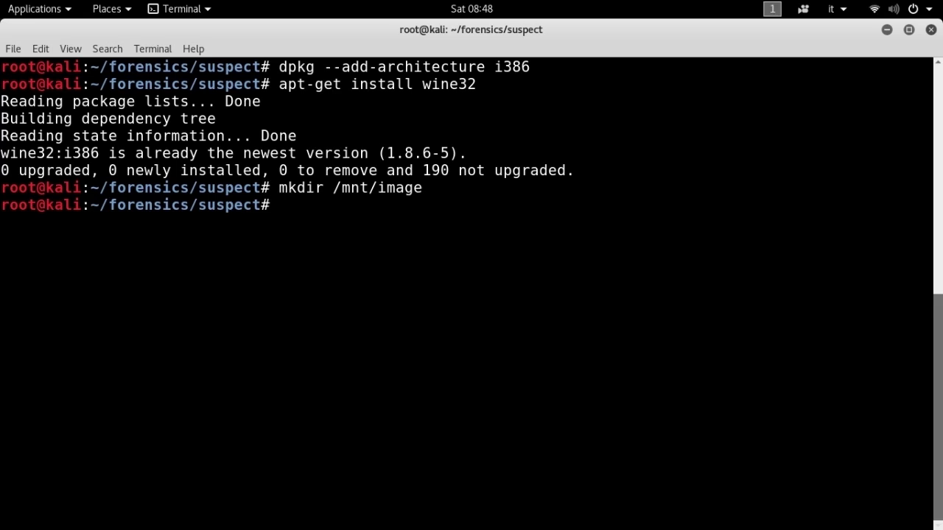
{"action": "type", "text": "ls -l"}
{"action": "key", "text": "Return"}
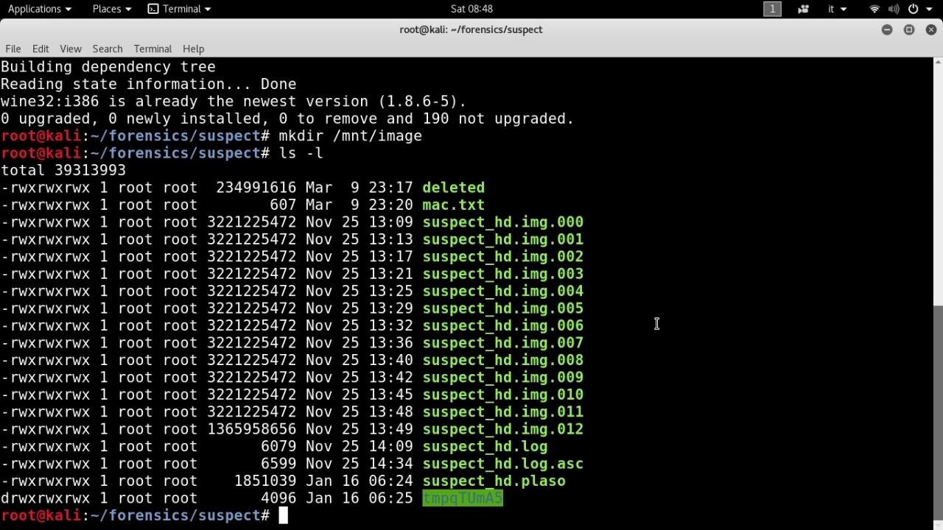
Mount the split disk image onto /mnt/image/ with affuse, using its first segment suspect_hd.img.000.
{"action": "type", "text": "affuse"}
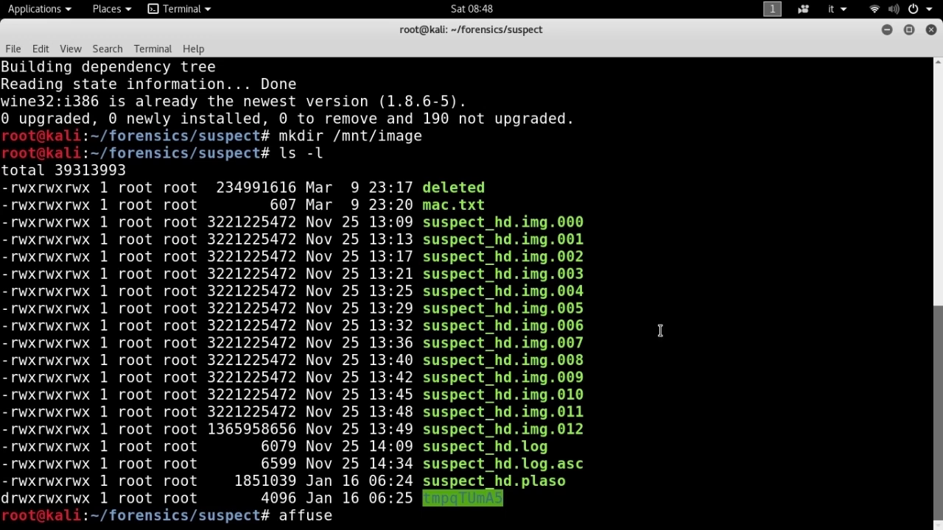
{"action": "type", "text": " susp"}
{"action": "key", "text": "Tab"}
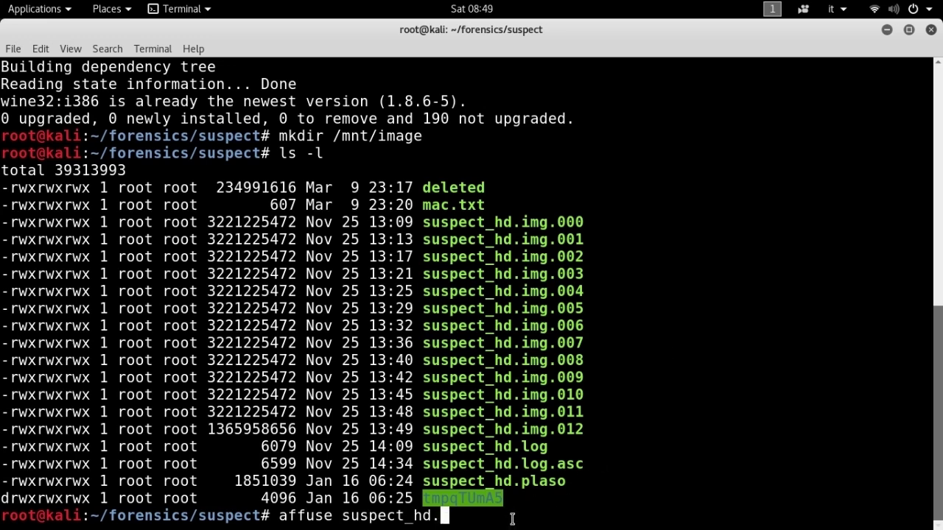
{"action": "type", "text": "img.000"}
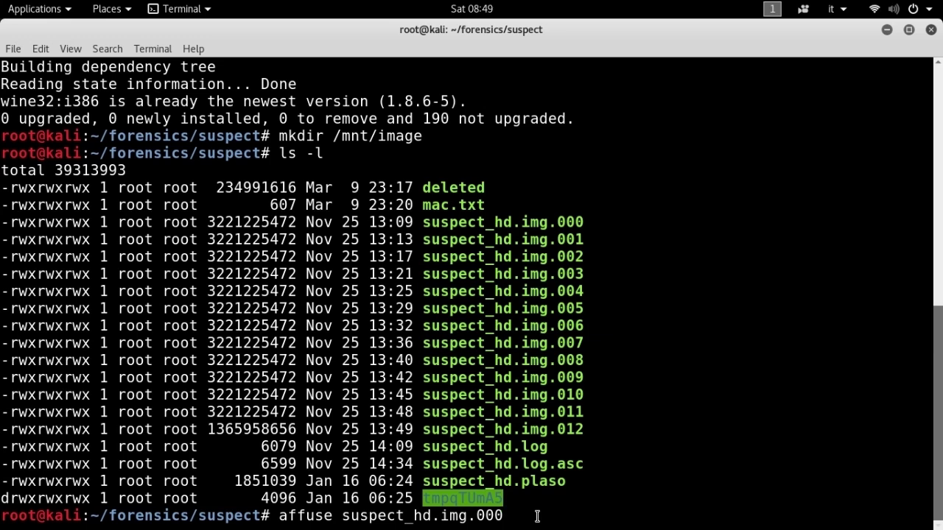
{"action": "type", "text": "/mnt/image/"}
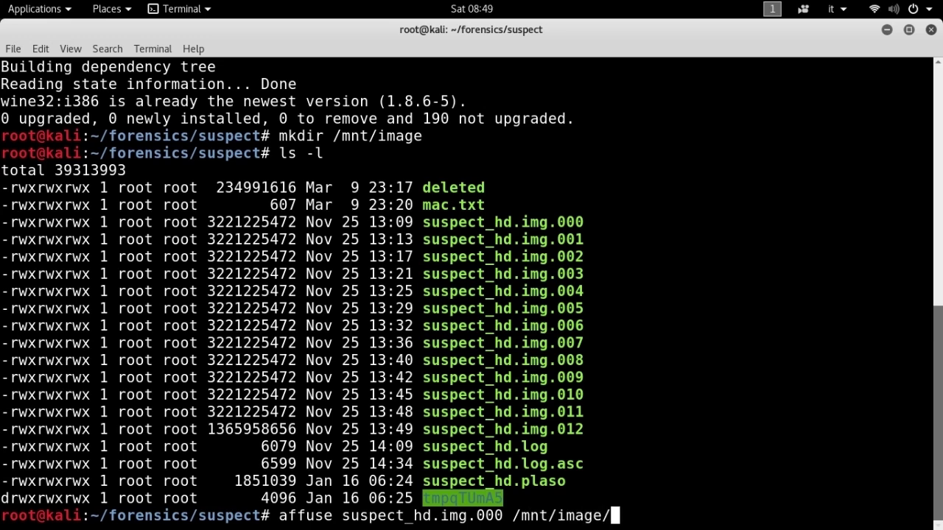
{"action": "key", "text": "Return"}
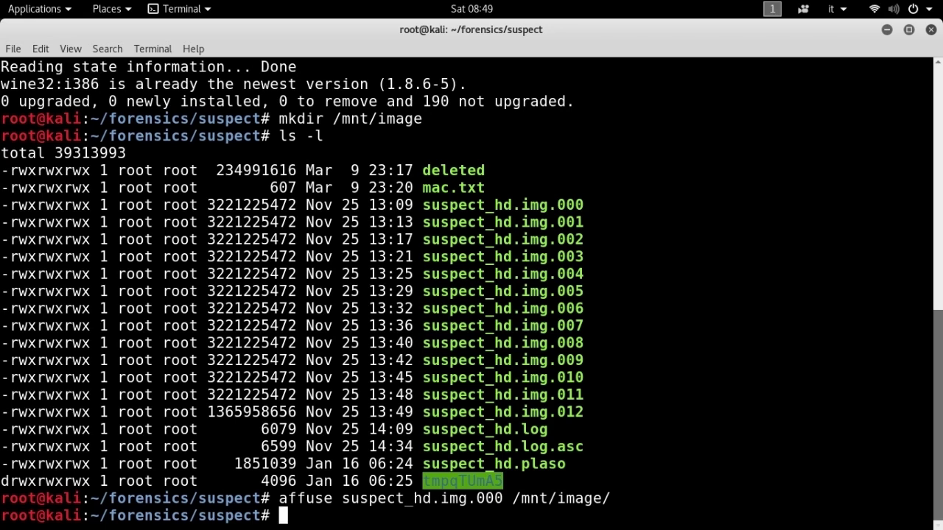
List the contents of /mnt/image/ in long format to check the mounted raw image.
{"action": "type", "text": "ls -l /mn"}
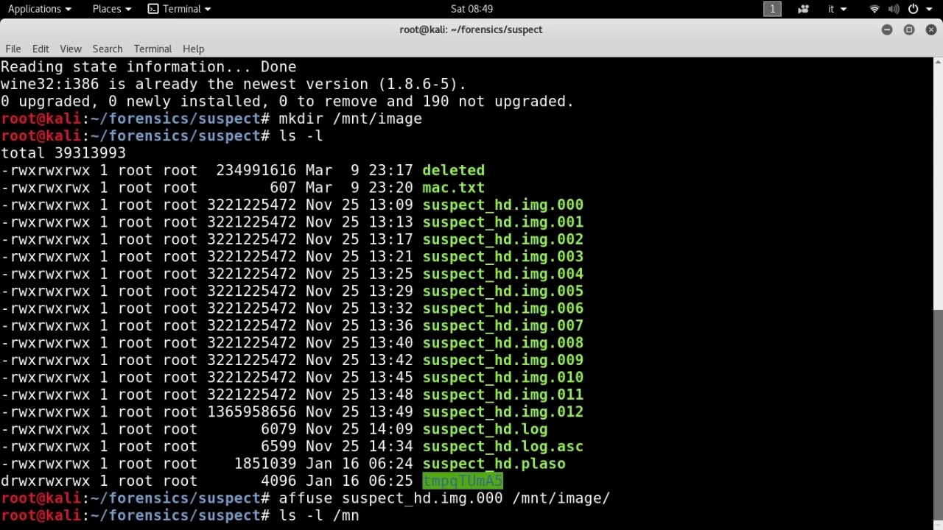
{"action": "type", "text": "t/imaa"}
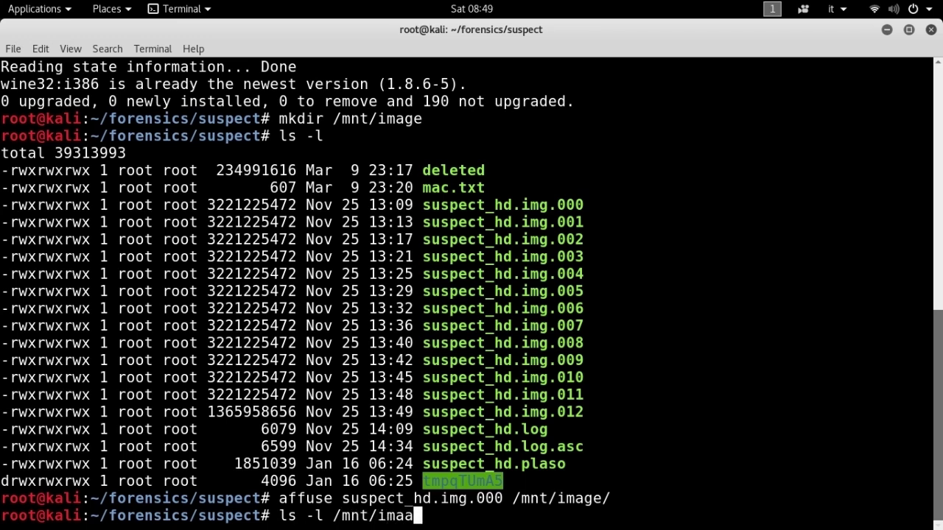
{"action": "key", "text": "BackSpace"}
{"action": "type", "text": "ge/"}
{"action": "key", "text": "Return"}
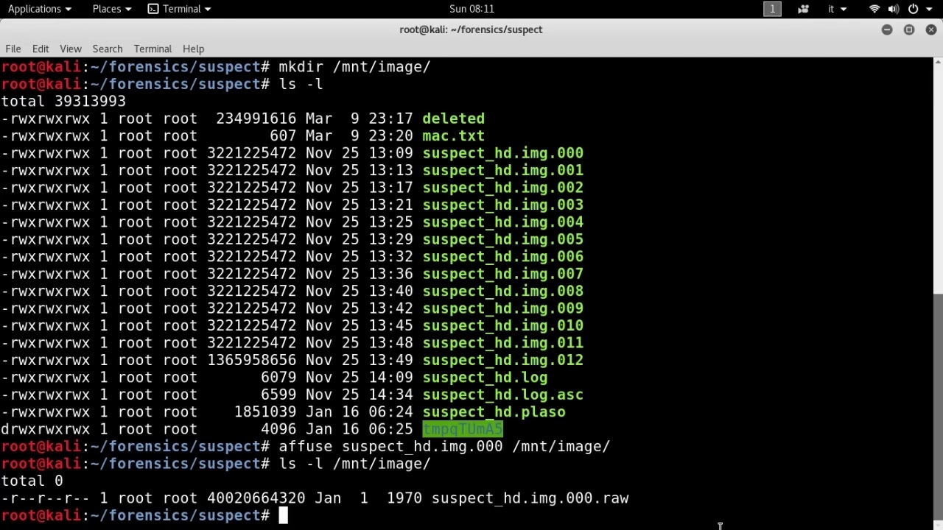
Clear the terminal and change the working directory to /mnt/image/.
{"action": "type", "text": "clear"}
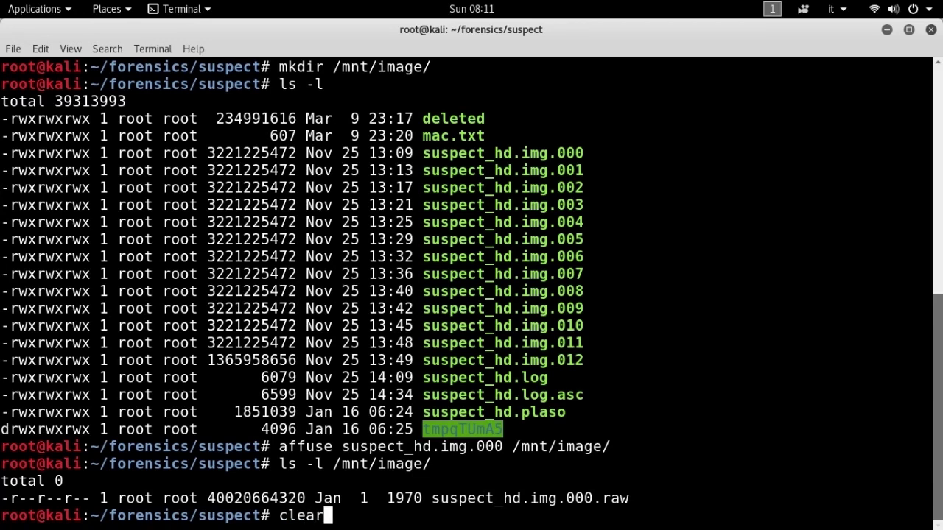
{"action": "key", "text": "Return"}
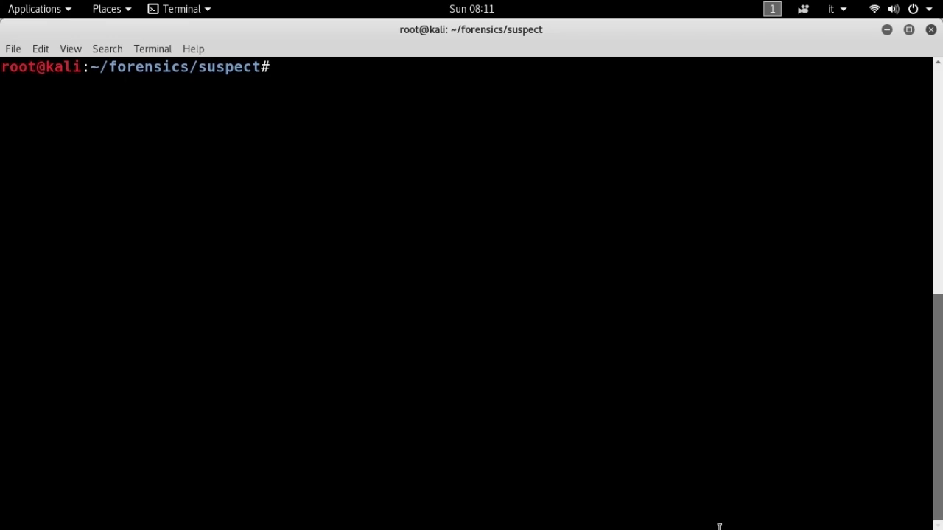
{"action": "type", "text": "cd /mnt/image/"}
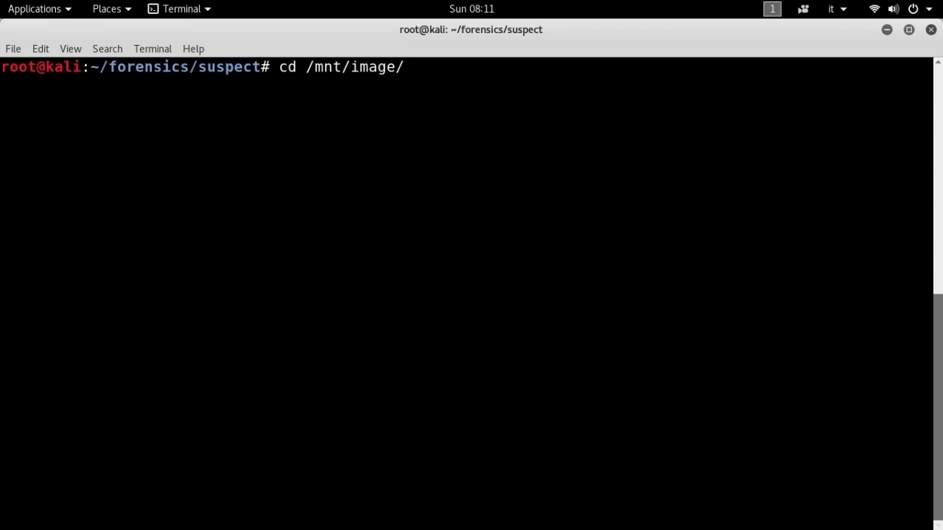
{"action": "key", "text": "Return"}
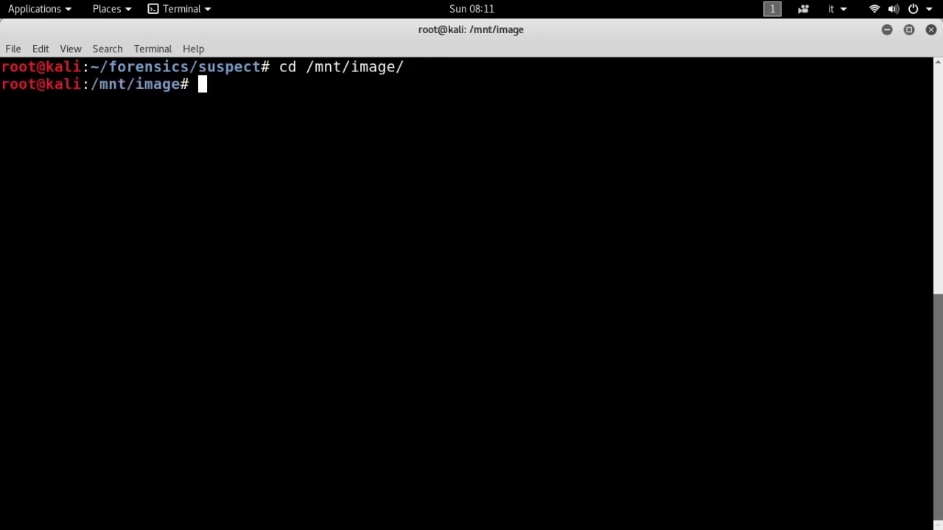
Create the directory /mnt/suspect as a mount point for the suspect's file system.
{"action": "type", "text": "mkdir "}
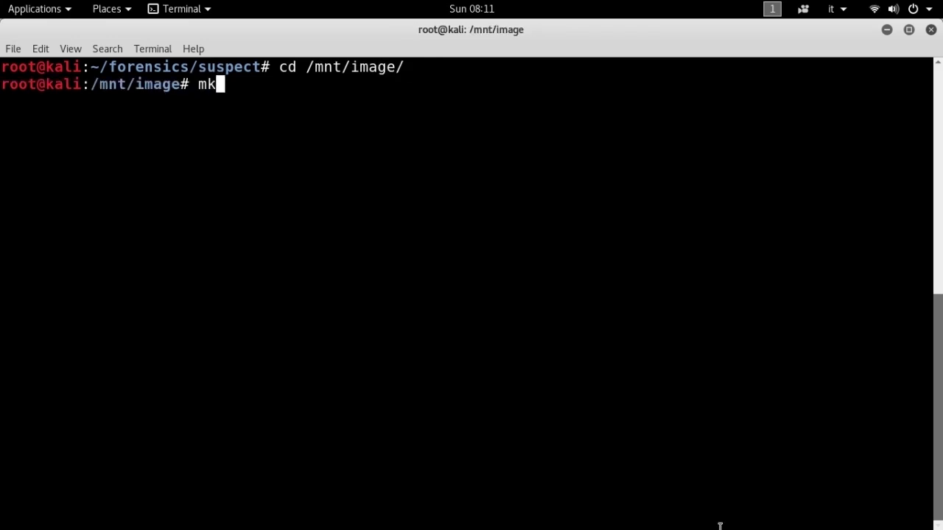
{"action": "type", "text": "/mnt/"}
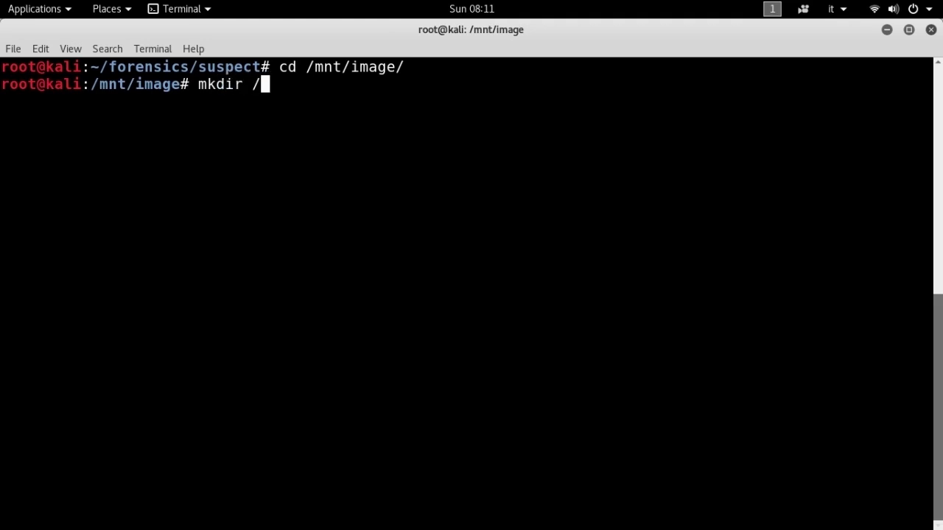
{"action": "type", "text": "sus"}
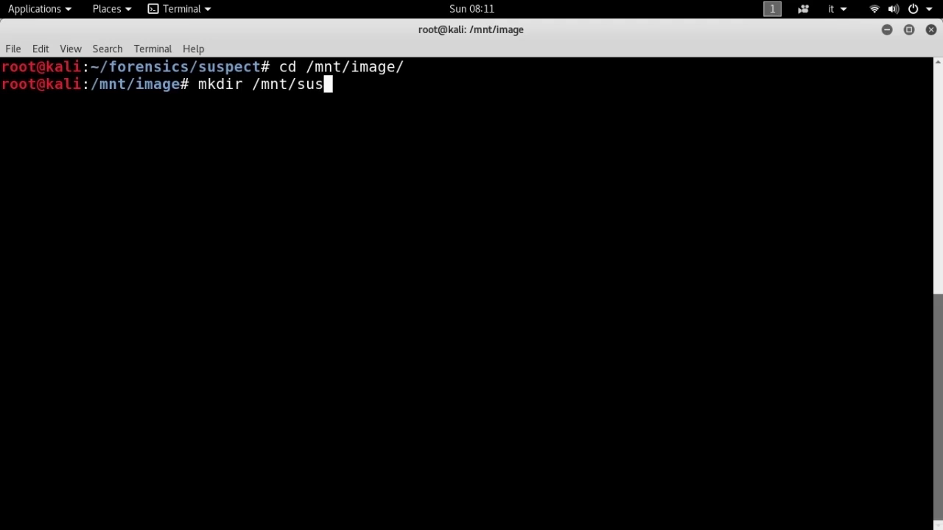
{"action": "type", "text": "t"}
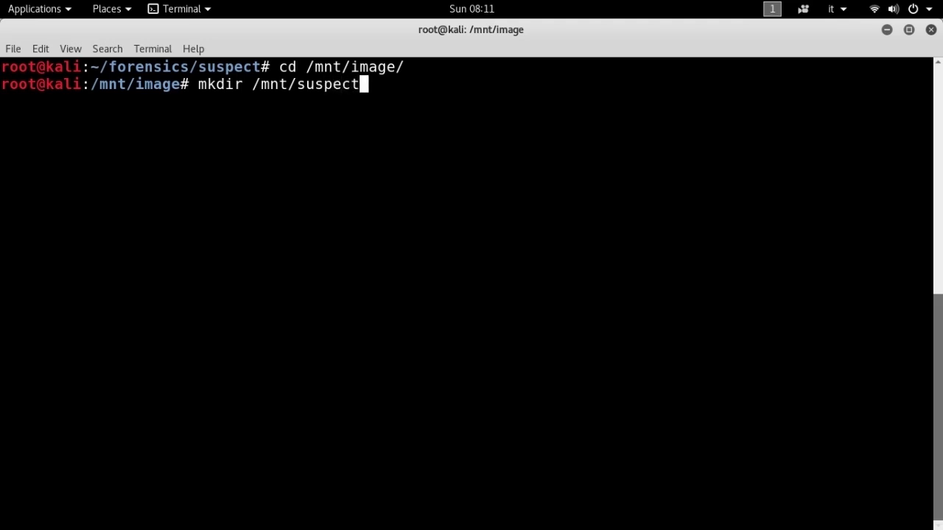
{"action": "key", "text": "Return"}
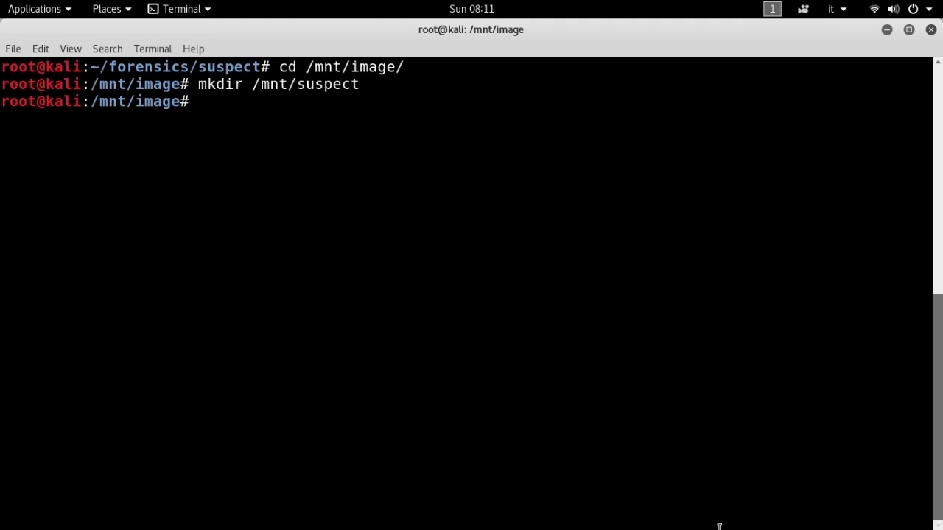
Mount suspect_hd.img.000.raw read-only on /mnt/suspect/ with the mount options -ro,offset=32256.
{"action": "type", "text": "mount -ro"}
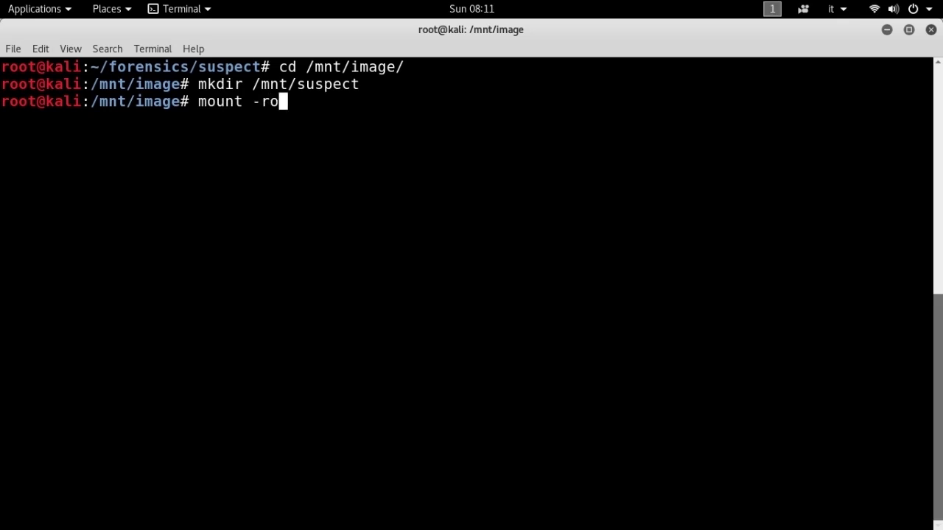
{"action": "type", "text": ",offs"}
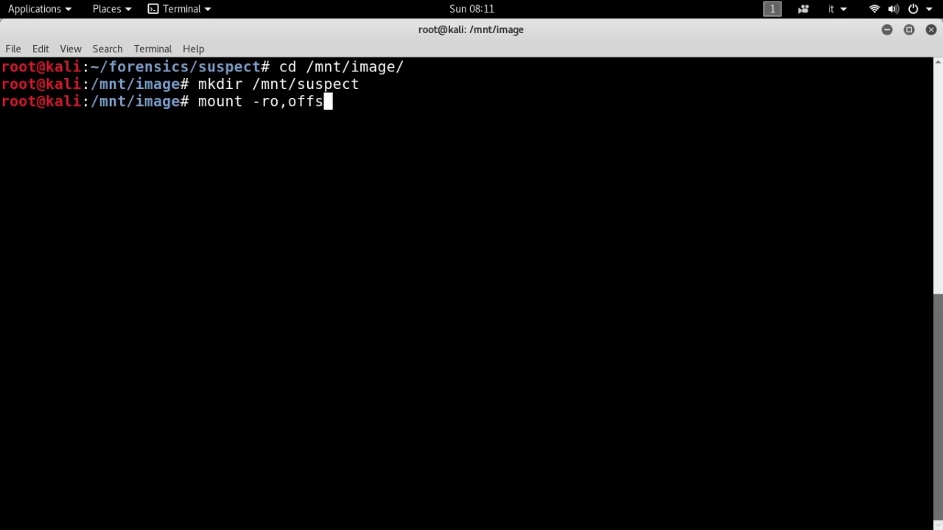
{"action": "type", "text": "et=3"}
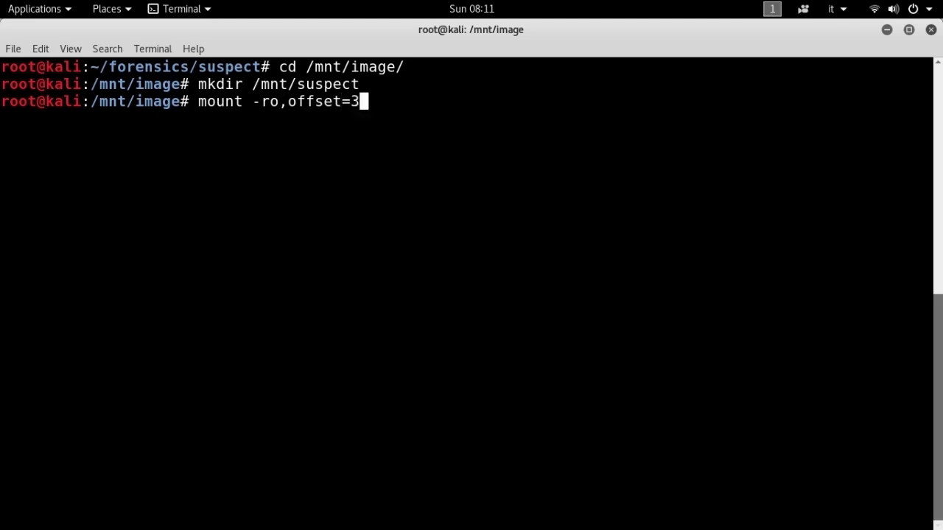
{"action": "type", "text": "226"}
{"action": "key", "text": "BackSpace"}
{"action": "type", "text": "56"}
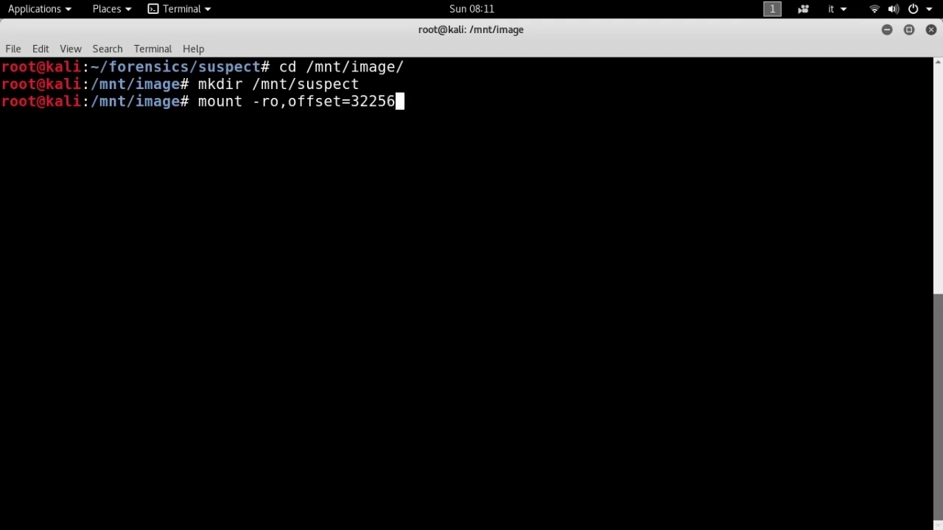
{"action": "type", "text": " sus"}
{"action": "key", "text": "Tab"}
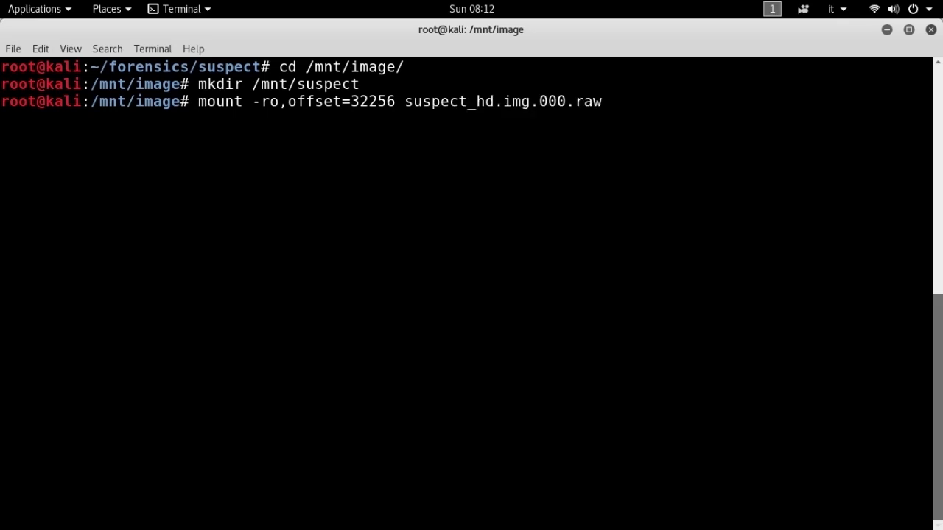
{"action": "type", "text": "/mnt/sus"}
{"action": "key", "text": "Tab"}
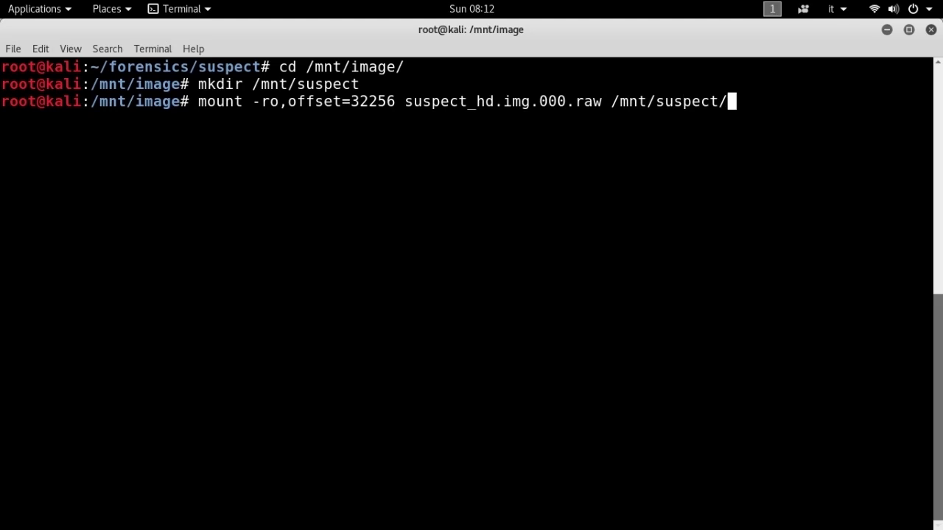
{"action": "key", "text": "Return"}
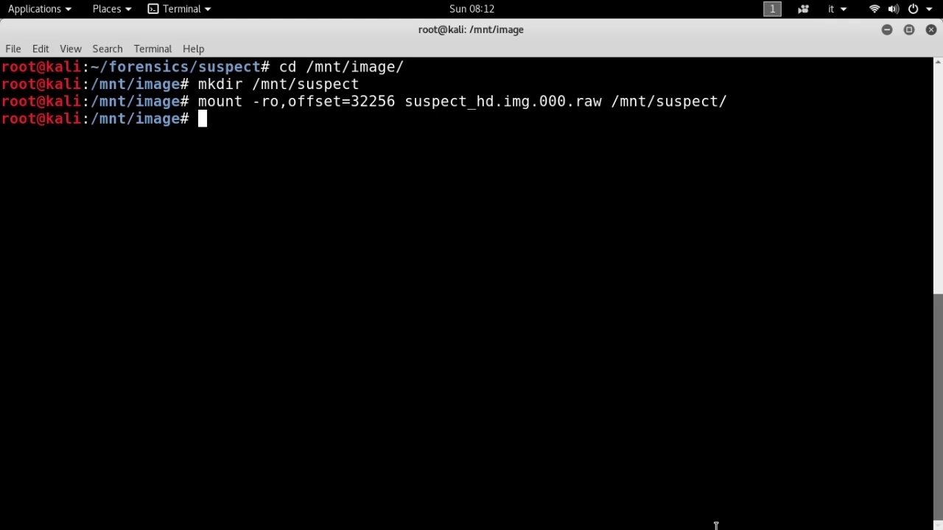
Change the working directory to /mnt/suspect/.
{"action": "type", "text": "cd /m"}
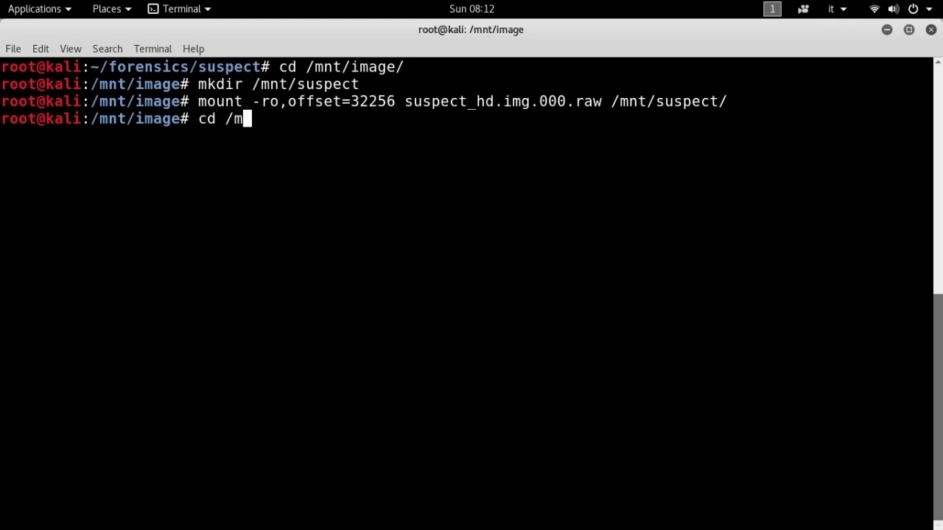
{"action": "type", "text": "nt/sus"}
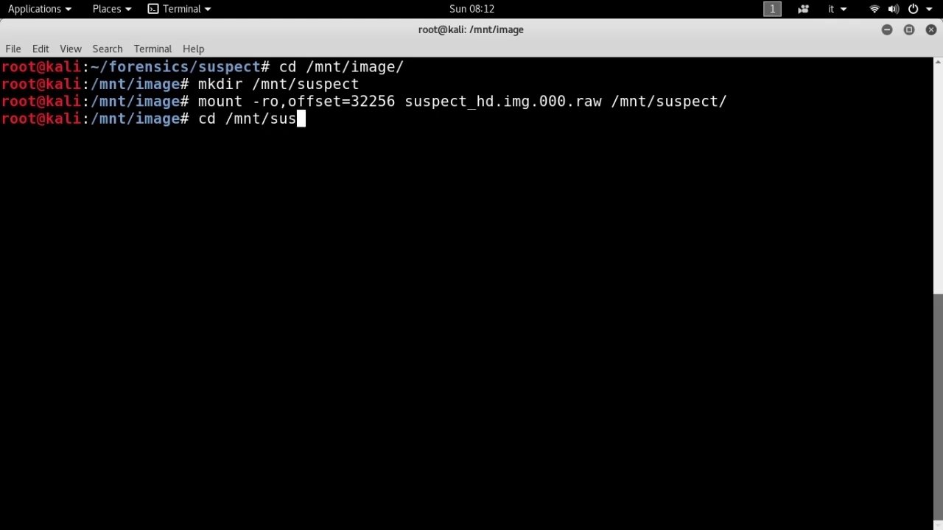
{"action": "key", "text": "Tab"}
{"action": "key", "text": "Return"}
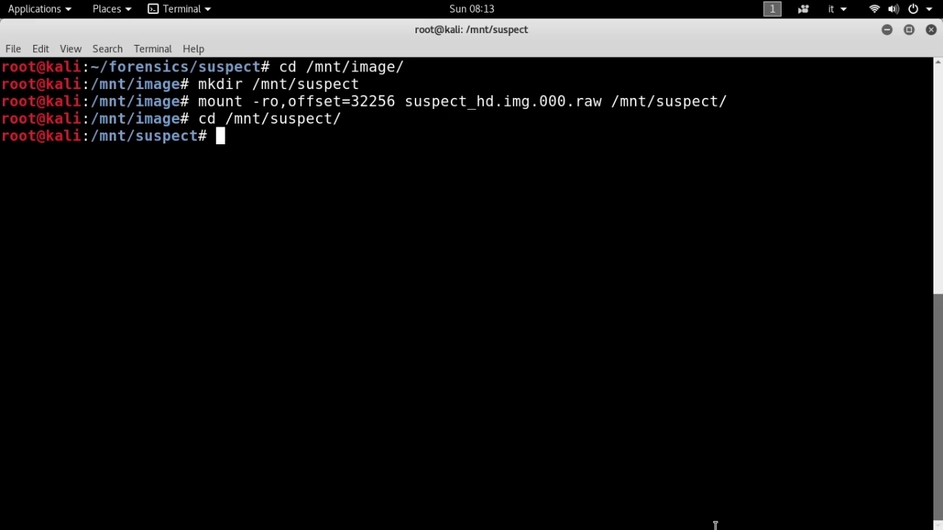
{"action": "type", "text": "cd Wi"}
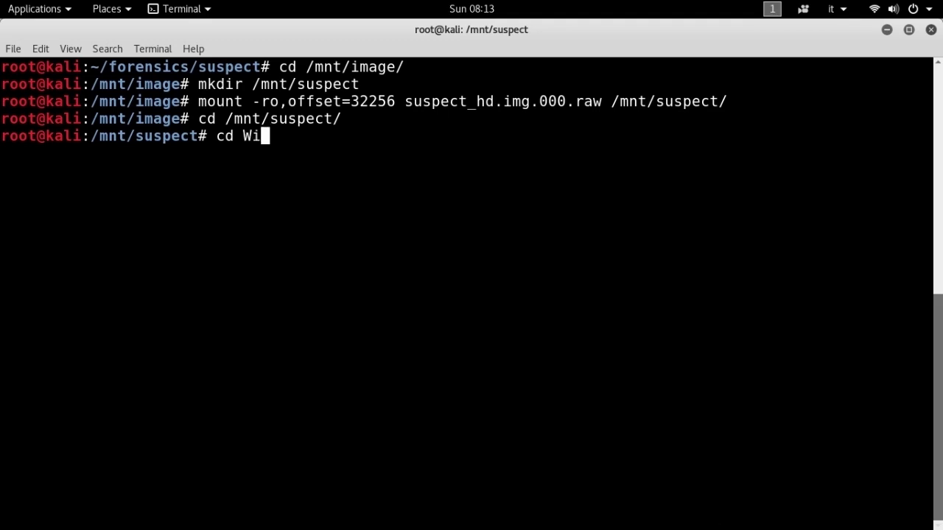
{"action": "key", "text": "BackSpace"}
{"action": "key", "text": "BackSpace"}
{"action": "key", "text": "BackSpace"}
{"action": "key", "text": "BackSpace"}
{"action": "key", "text": "BackSpace"}
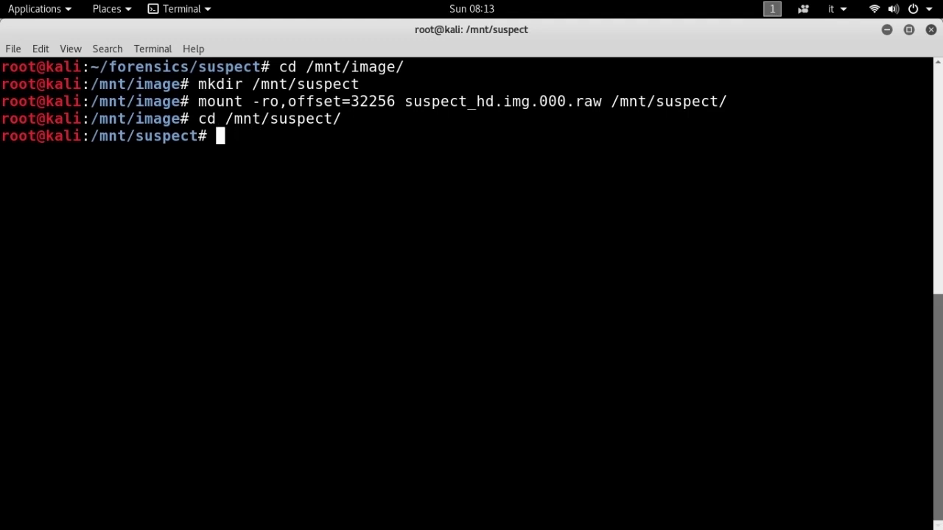
List the root of the mounted suspect file system and change the working directory to WINDOWS/system32/config/.
{"action": "type", "text": "ls"}
{"action": "key", "text": "Return"}
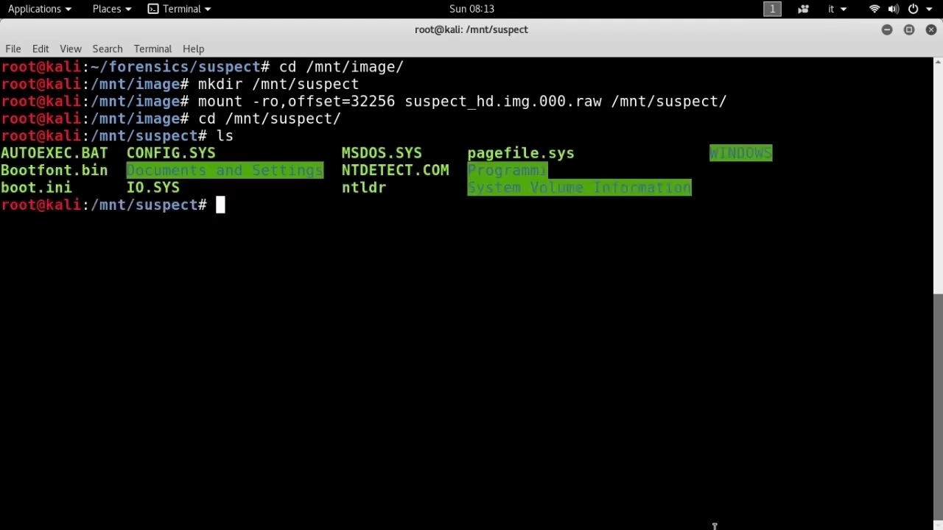
{"action": "type", "text": "cd WI"}
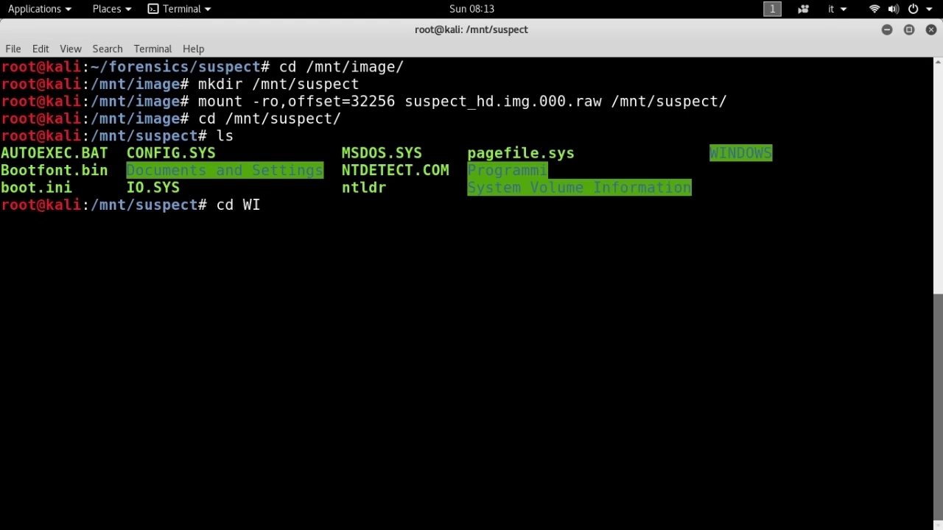
{"action": "key", "text": "Tab"}
{"action": "type", "text": "sys"}
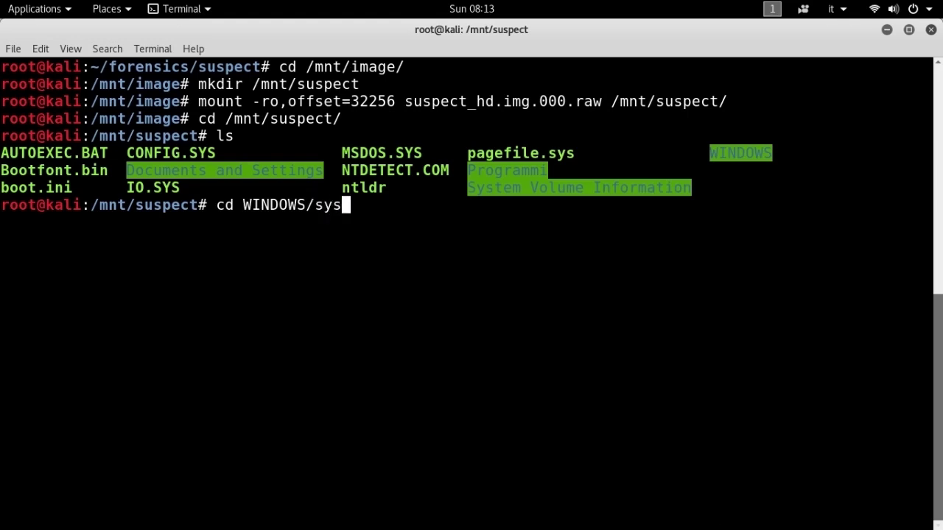
{"action": "type", "text": "tem32"}
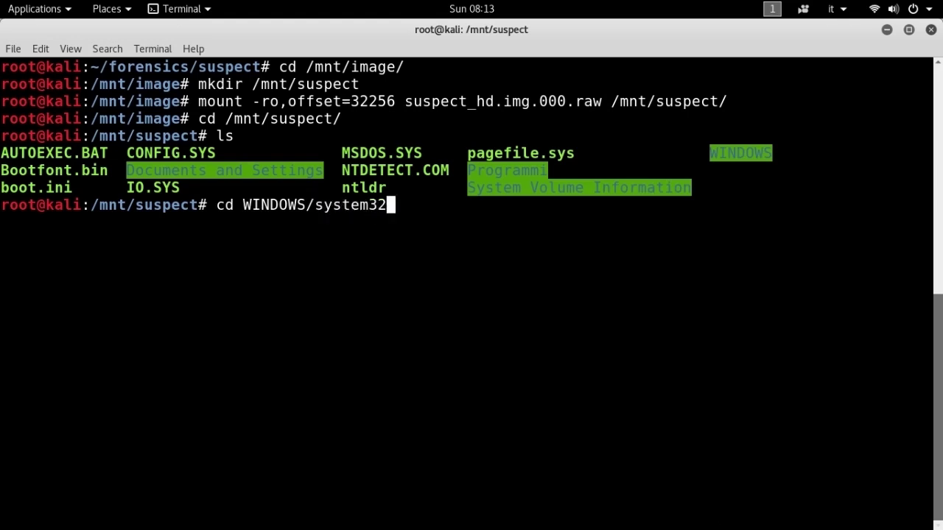
{"action": "type", "text": "/conf"}
{"action": "key", "text": "Tab"}
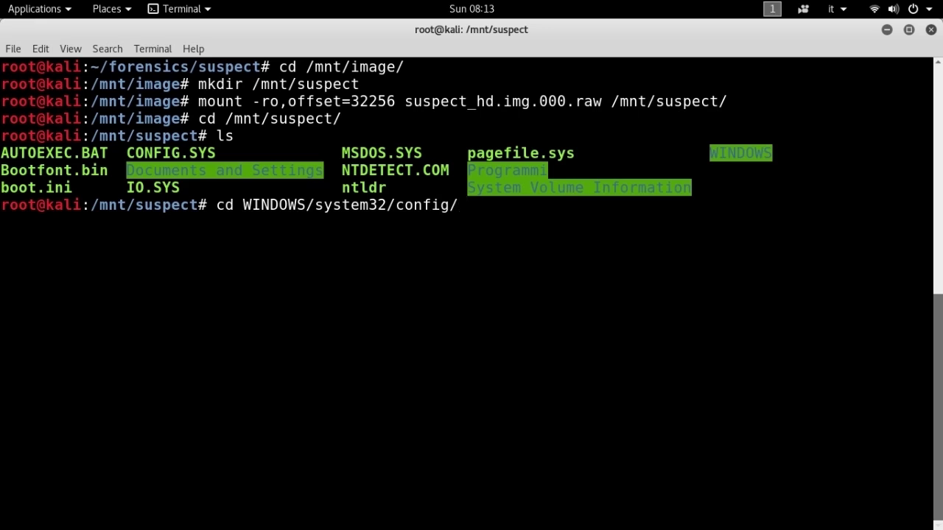
{"action": "key", "text": "Return"}
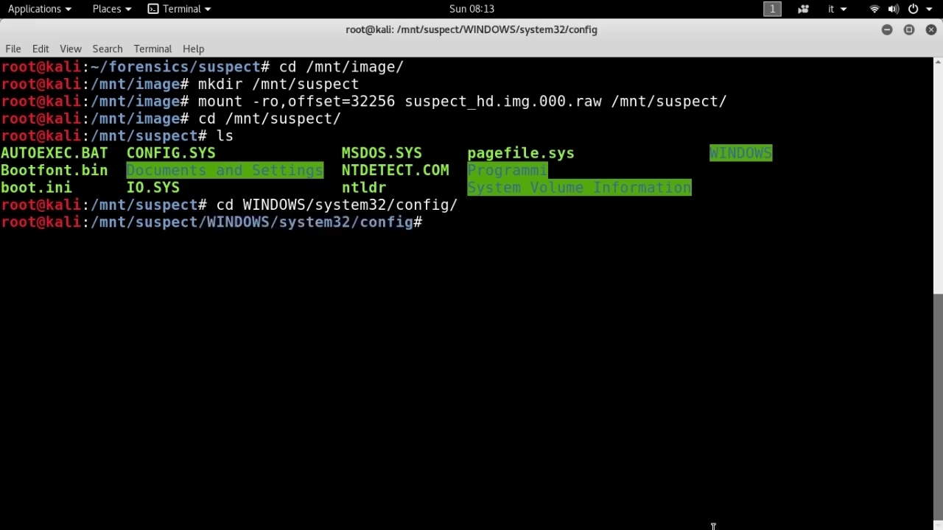
List the files in the config directory and highlight the SAM, SECURITY, software and system registry hives.
{"action": "type", "text": "ls"}
{"action": "key", "text": "Return"}
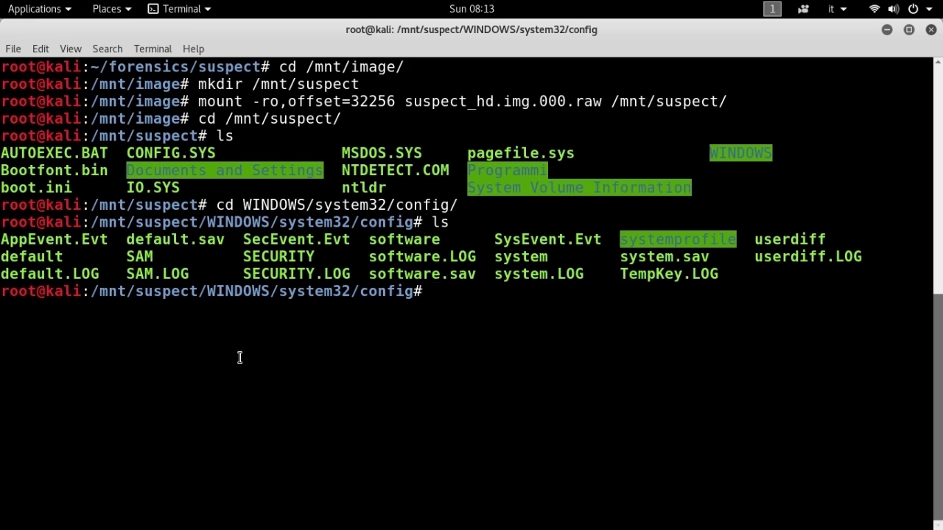
{"action": "double_click", "coordinate": [148, 257]}
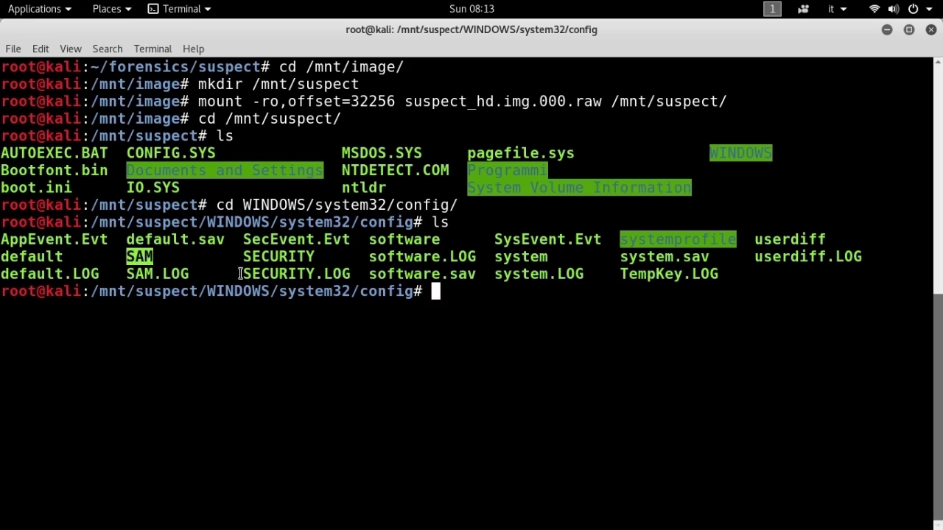
{"action": "left_click_drag", "start_coordinate": [243, 258], "coordinate": [308, 251]}
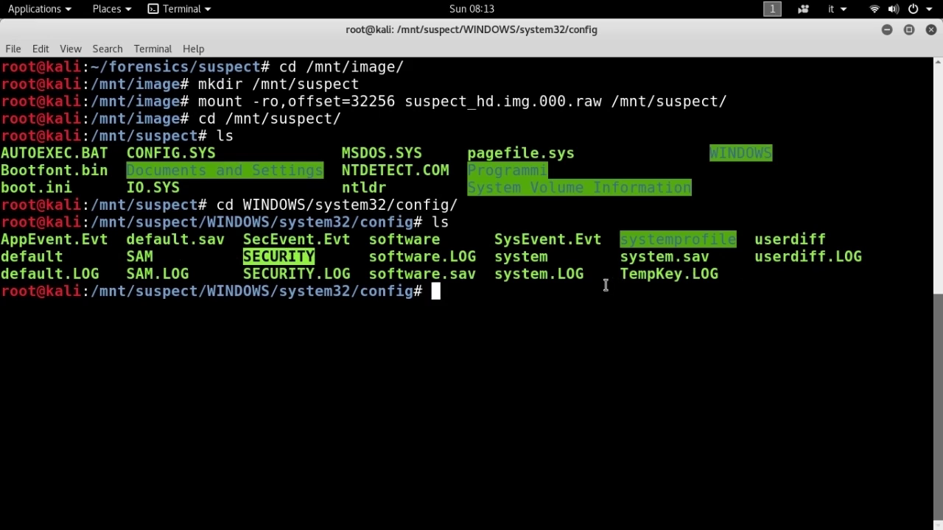
{"action": "left_click_drag", "start_coordinate": [371, 240], "coordinate": [446, 240]}
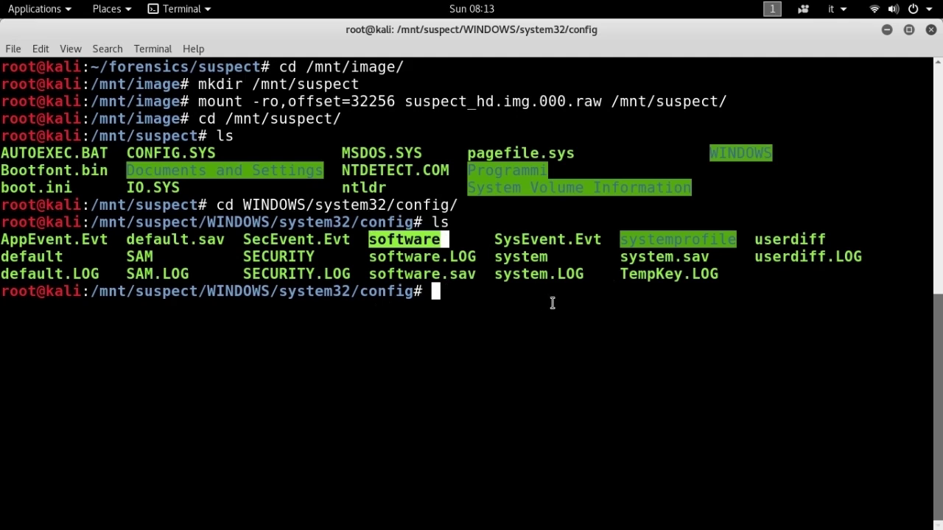
{"action": "left_click_drag", "start_coordinate": [485, 256], "coordinate": [549, 259]}
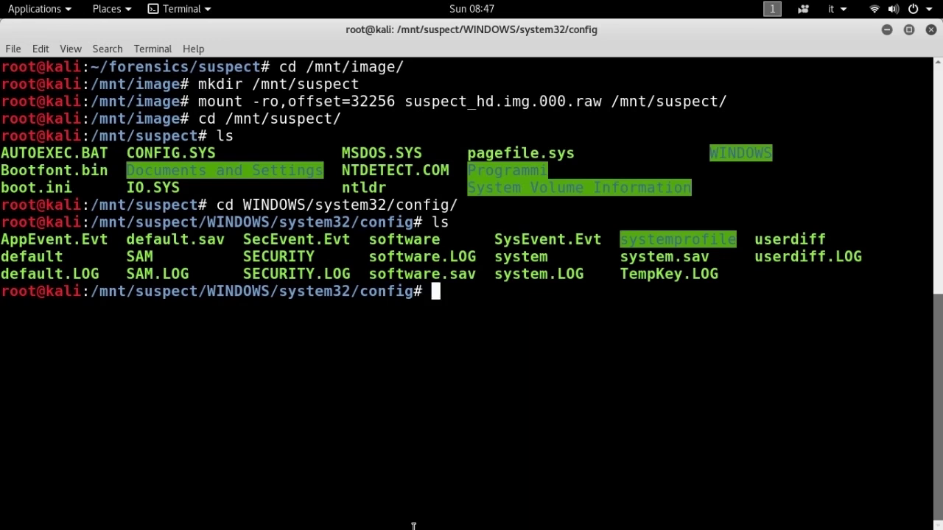
Change the working directory to /mnt/suspect/Documents and Settings/ and list the user profile folders.
{"action": "type", "text": "cd "}
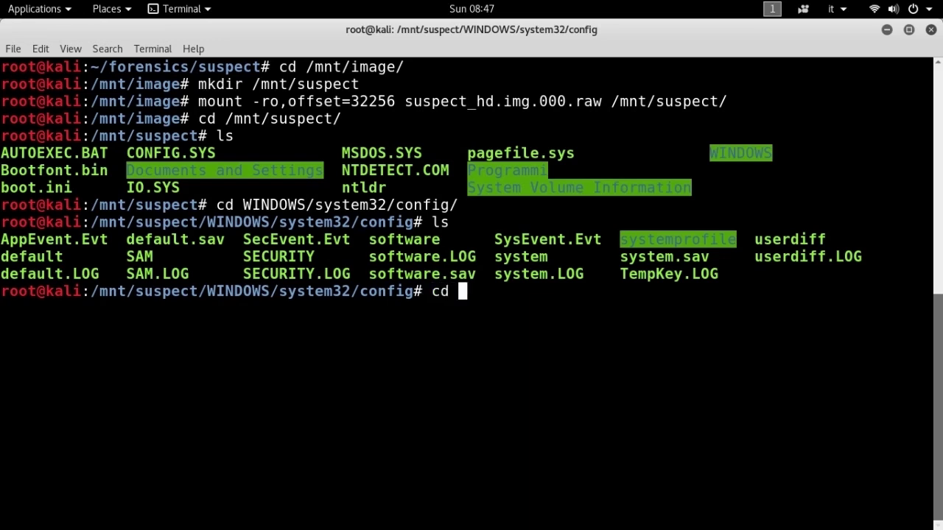
{"action": "type", "text": "/mnt/s"}
{"action": "key", "text": "Tab"}
{"action": "type", "text": "D"}
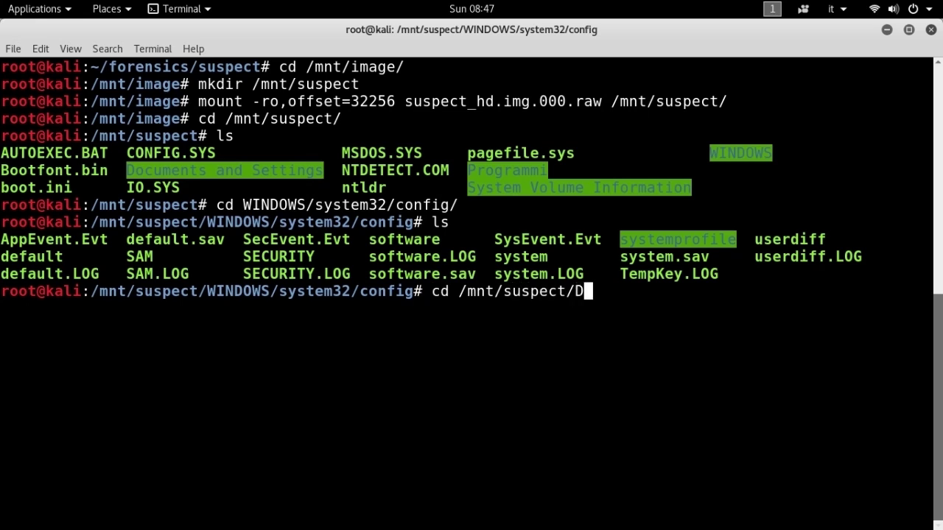
{"action": "type", "text": "oc"}
{"action": "key", "text": "Tab"}
{"action": "key", "text": "Return"}
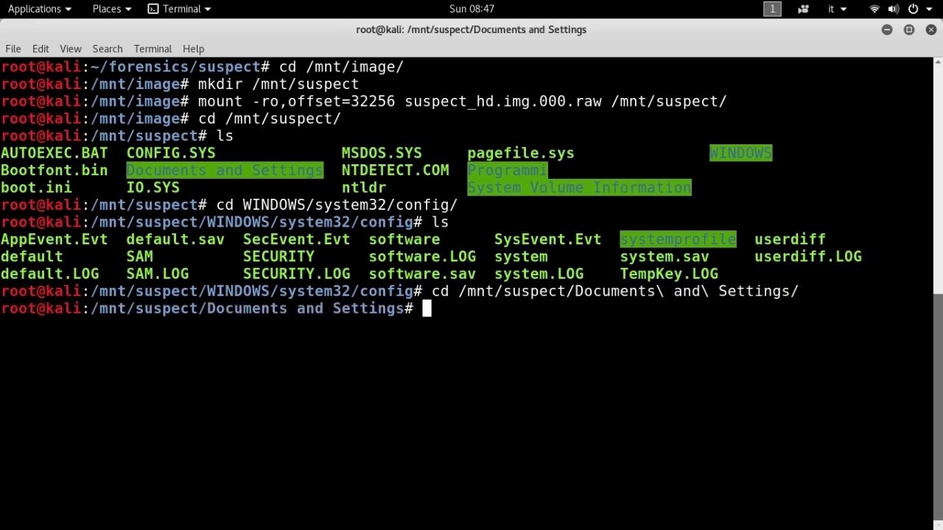
{"action": "type", "text": "ls"}
{"action": "key", "text": "Return"}
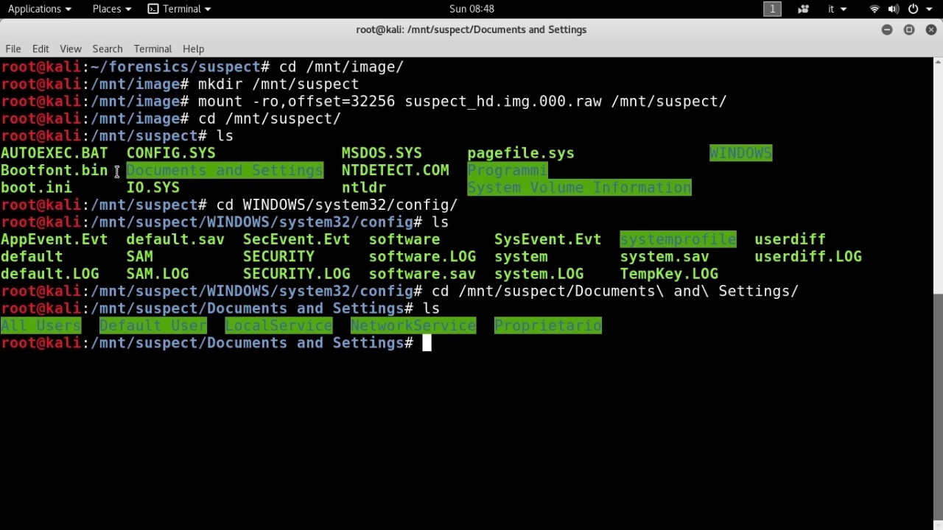
Launch RegRipper from Kali's digital forensics tools.
{"action": "left_click", "coordinate": [53, 11]}
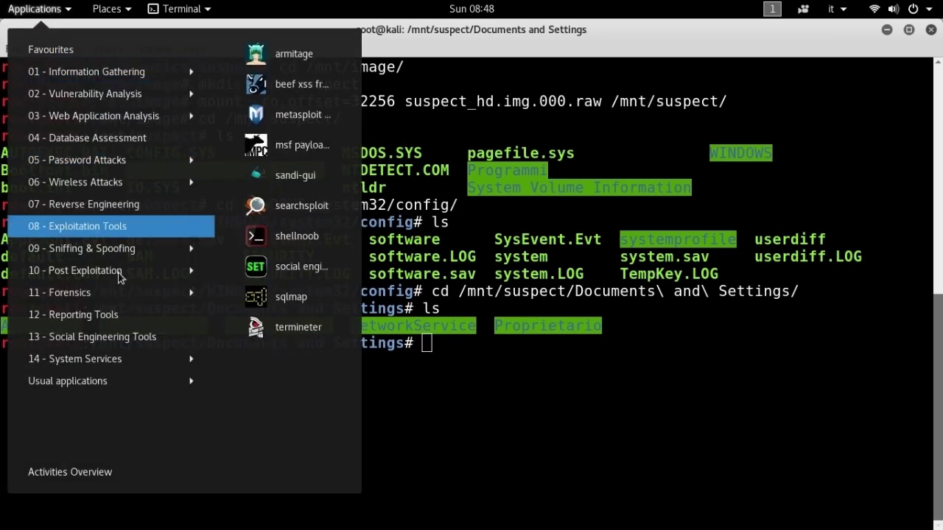
{"action": "left_click", "coordinate": [128, 293]}
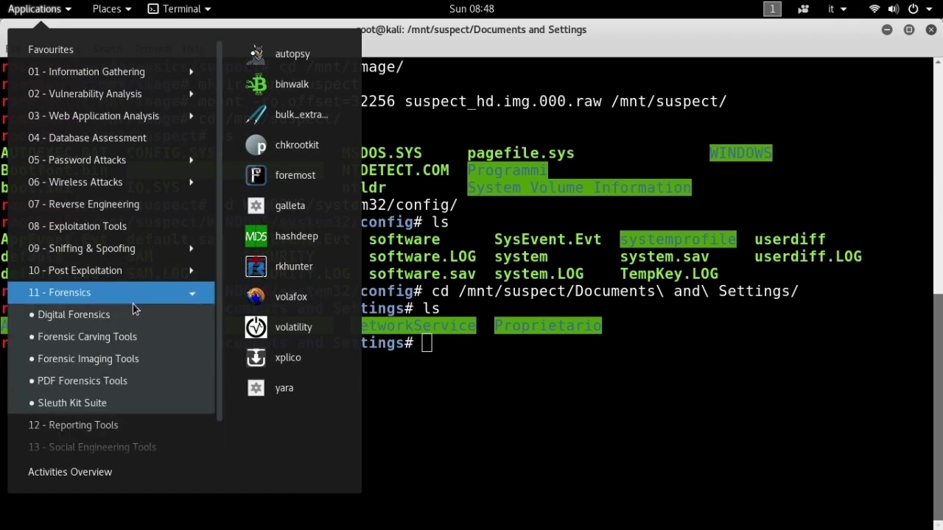
{"action": "mouse_move", "coordinate": [132, 313]}
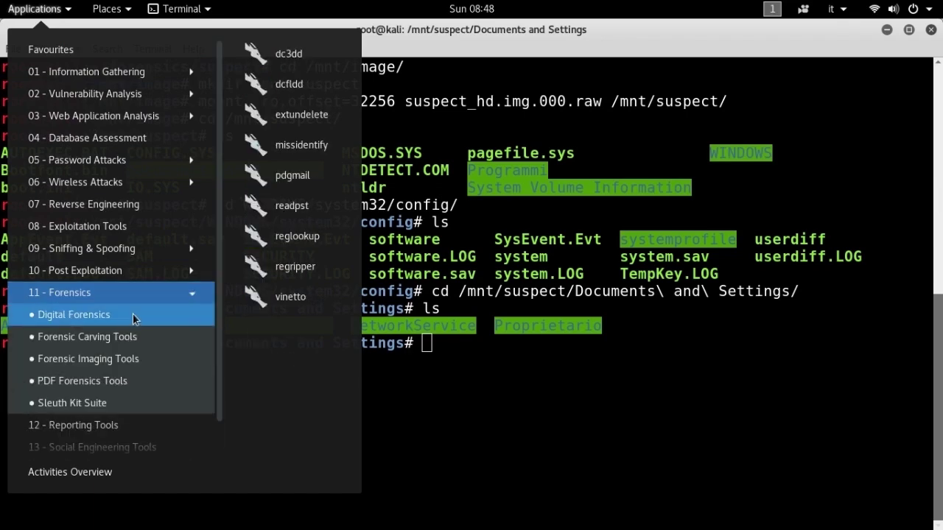
{"action": "left_click", "coordinate": [279, 271]}
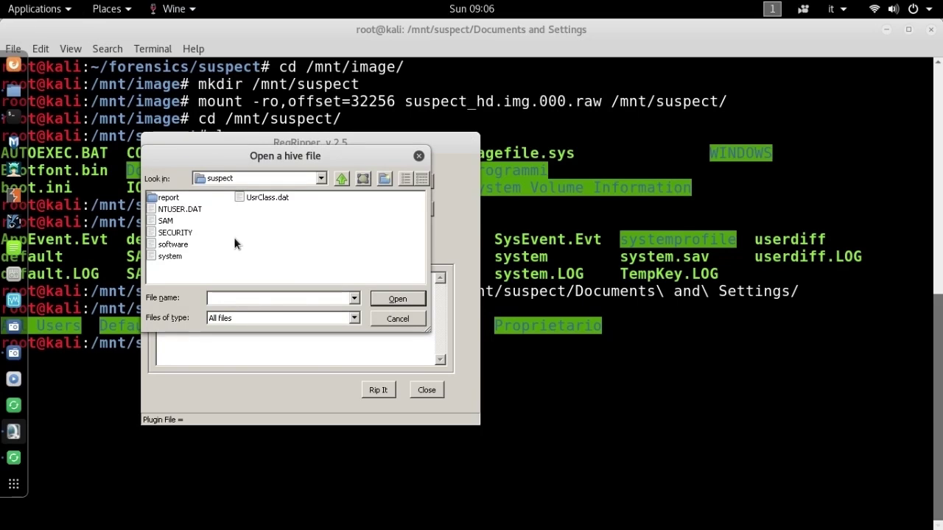
Set the hive file to Z:\root\cases\suspect\system and the report file to Z:\root\cases\suspect\report\system.txt.
{"action": "left_click", "coordinate": [178, 256]}
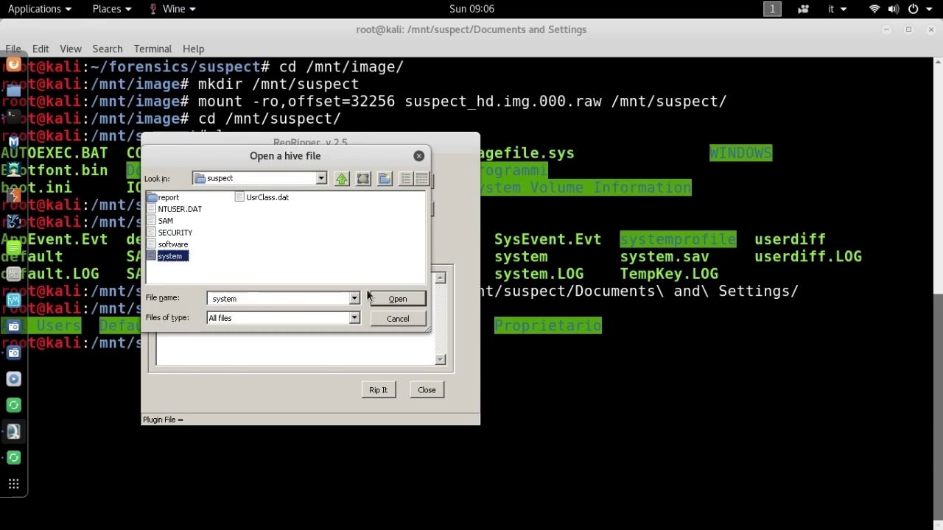
{"action": "left_click", "coordinate": [395, 299]}
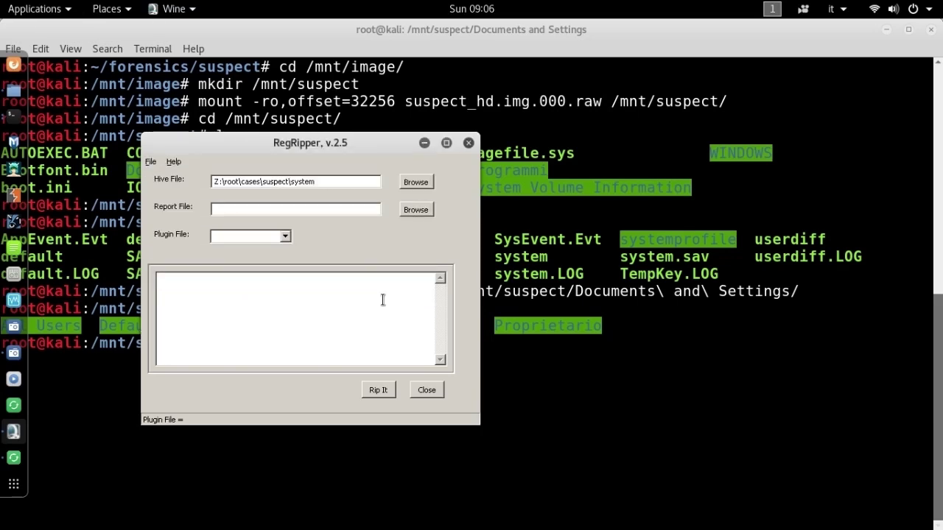
{"action": "left_click", "coordinate": [415, 210]}
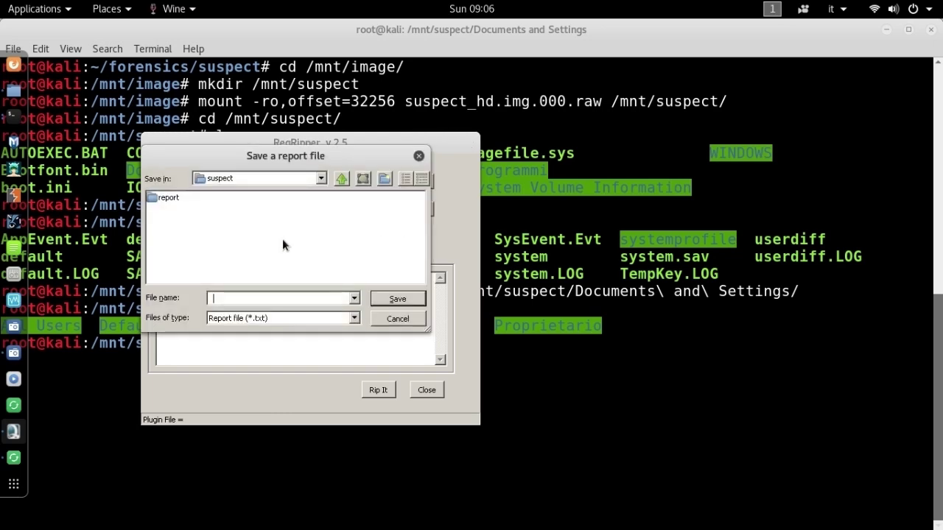
{"action": "left_click", "coordinate": [245, 299]}
{"action": "left_click", "coordinate": [390, 299]}
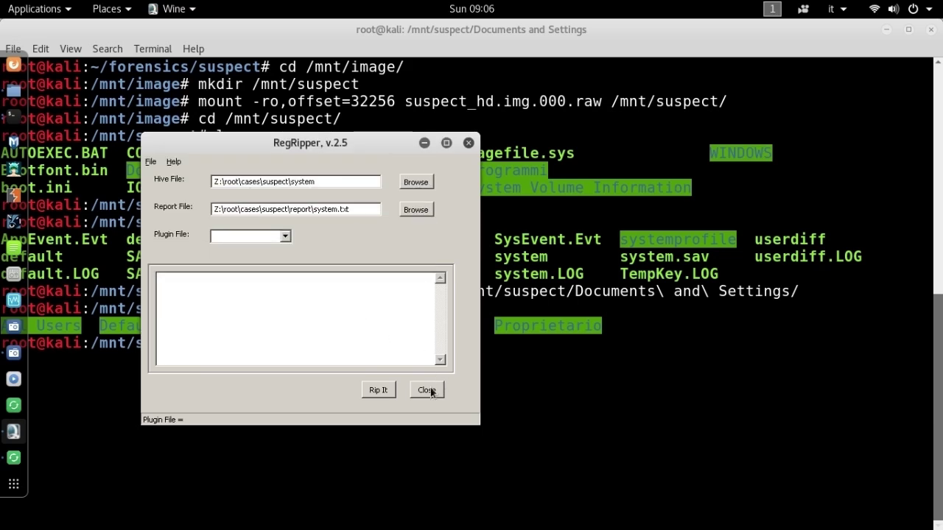
Choose the system plugin file and rip the system hive into the report.
{"action": "left_click", "coordinate": [269, 236]}
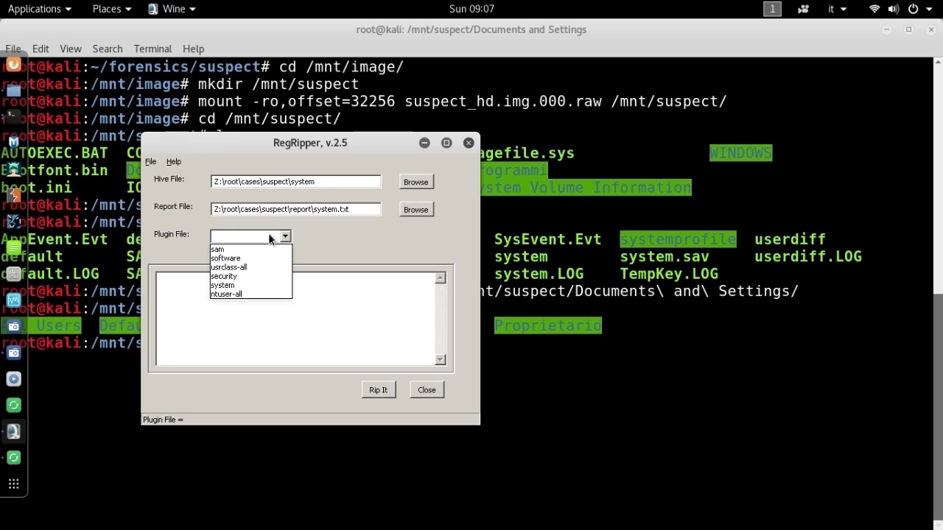
{"action": "left_click", "coordinate": [257, 285]}
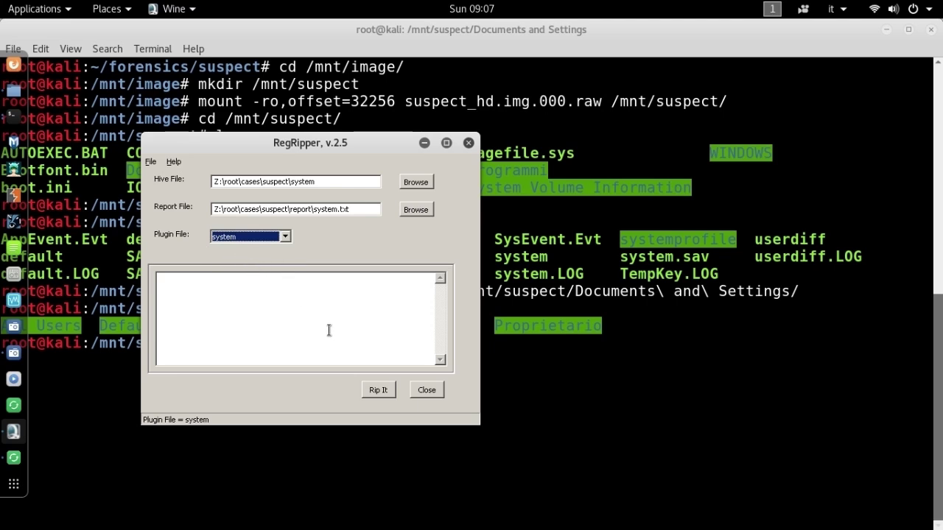
{"action": "left_click", "coordinate": [376, 391]}
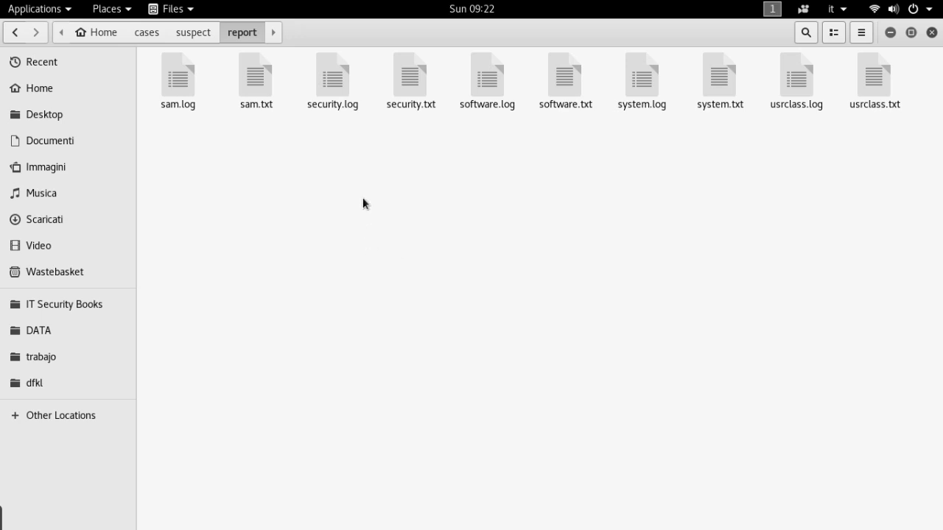
Open the sam.txt report in the text editor and examine its user accounts and group membership information.
{"action": "double_click", "coordinate": [259, 80]}
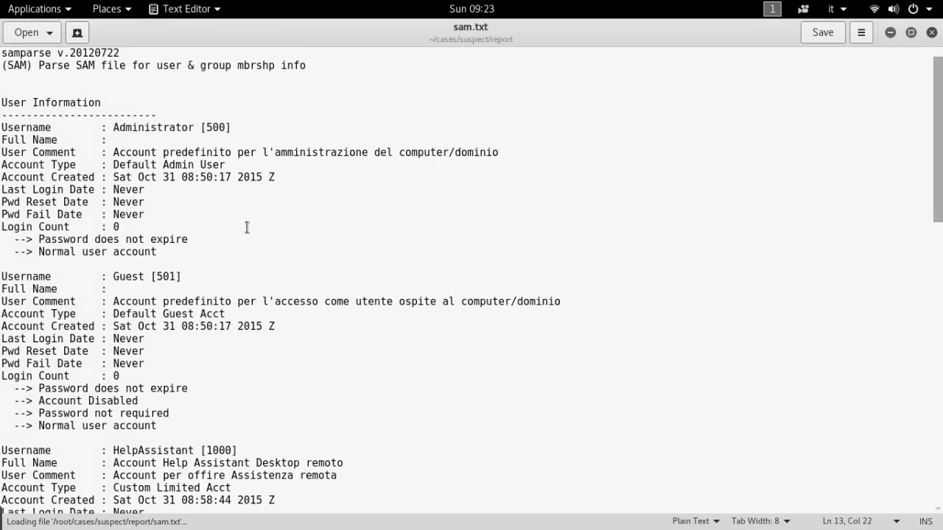
{"action": "scroll", "coordinate": [246, 226], "scroll_direction": "down", "scroll_amount": 10}
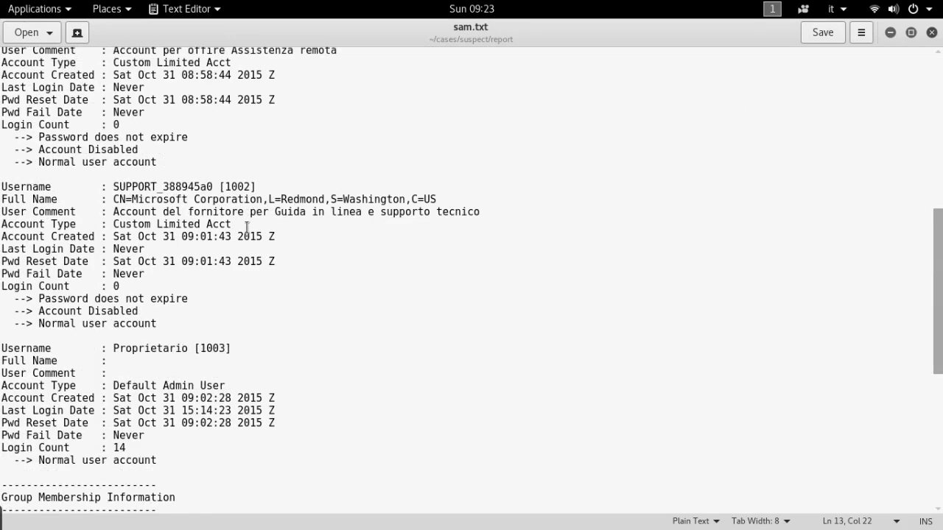
{"action": "scroll", "coordinate": [247, 227], "scroll_direction": "down", "scroll_amount": 8}
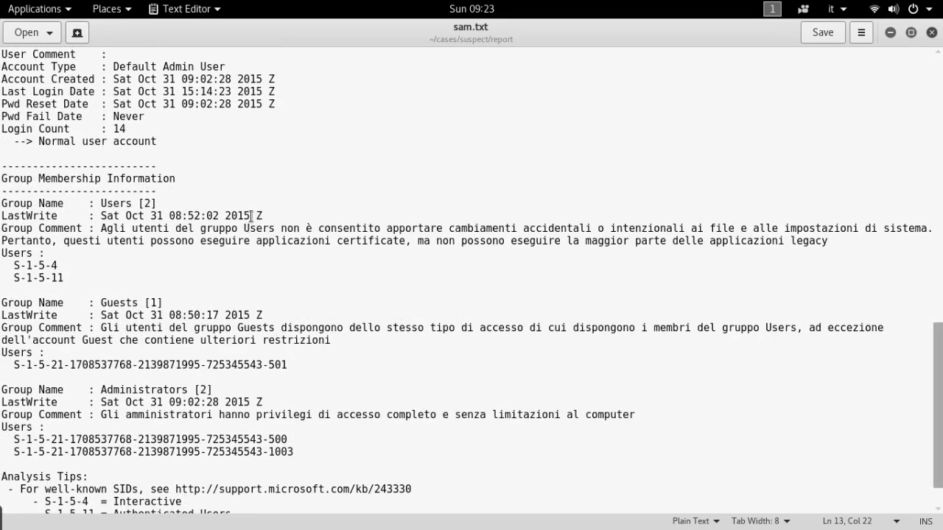
{"action": "scroll", "coordinate": [251, 215], "scroll_direction": "up", "scroll_amount": 1}
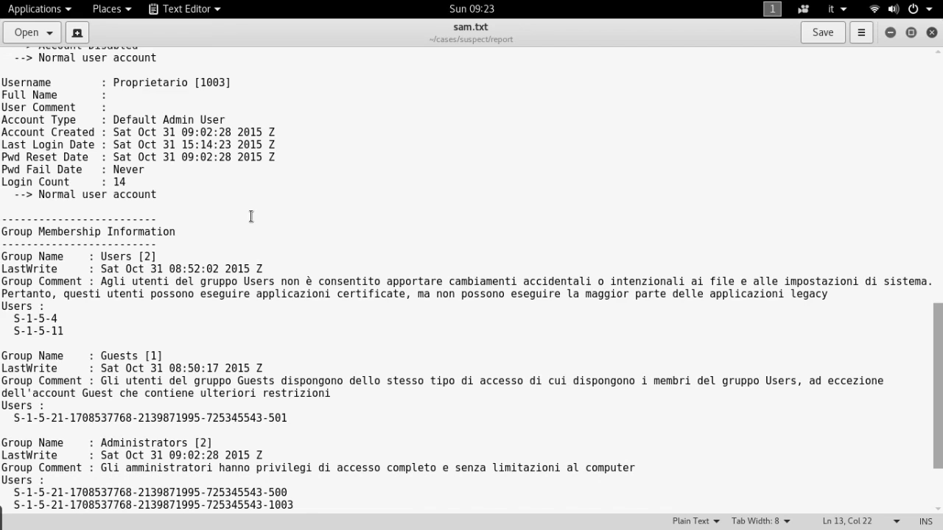
Highlight the creation date, last login date and account type of user account 1003 in sam.txt, and close the report.
{"action": "scroll", "coordinate": [251, 215], "scroll_direction": "up", "scroll_amount": 1}
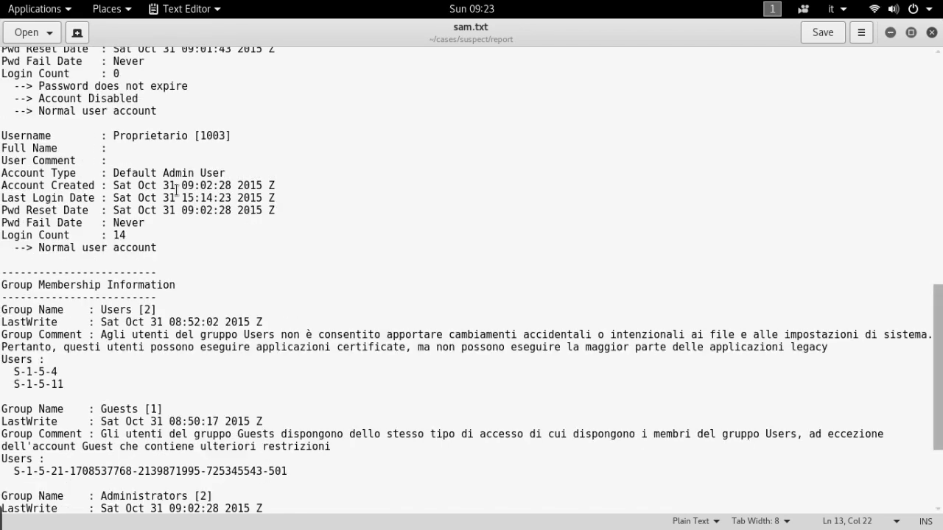
{"action": "left_click_drag", "start_coordinate": [3, 187], "coordinate": [280, 185]}
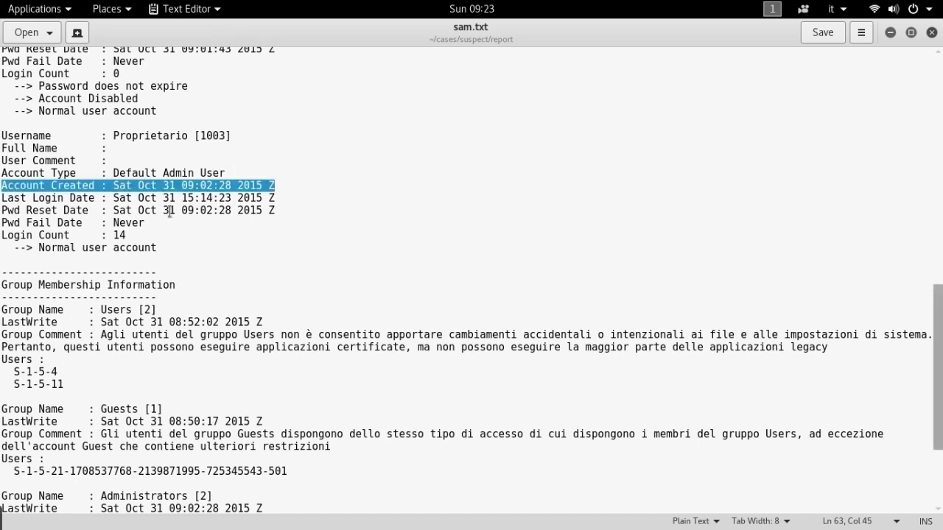
{"action": "left_click", "coordinate": [4, 197]}
{"action": "left_click_drag", "start_coordinate": [3, 197], "coordinate": [279, 199]}
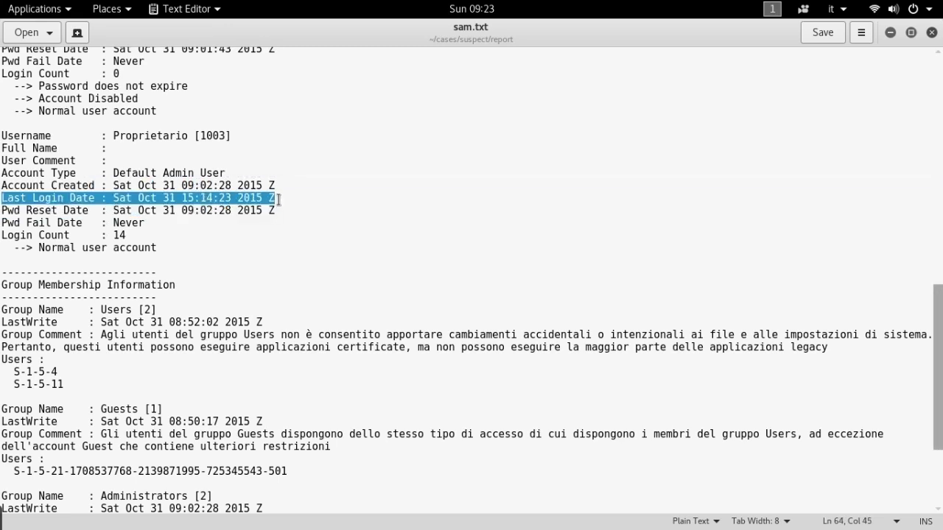
{"action": "left_click", "coordinate": [114, 173]}
{"action": "left_click_drag", "start_coordinate": [114, 173], "coordinate": [230, 174]}
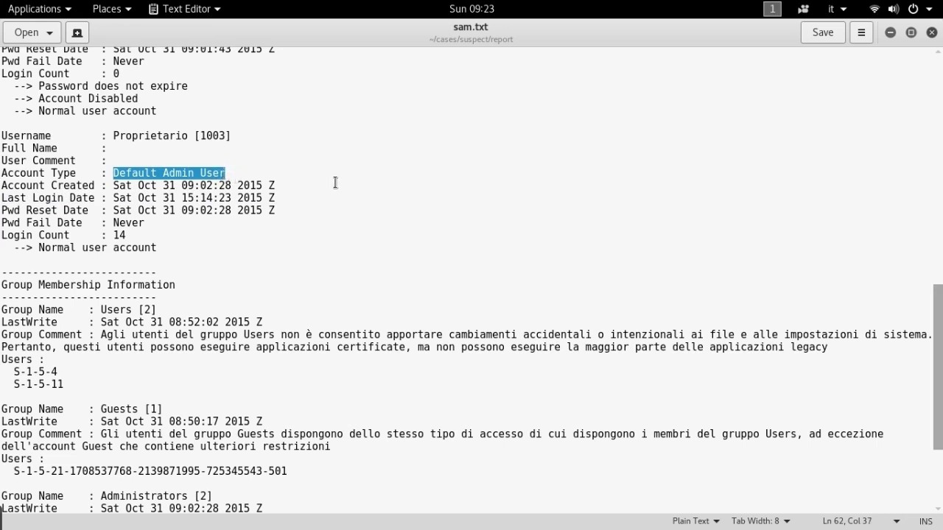
{"action": "left_click", "coordinate": [932, 32]}
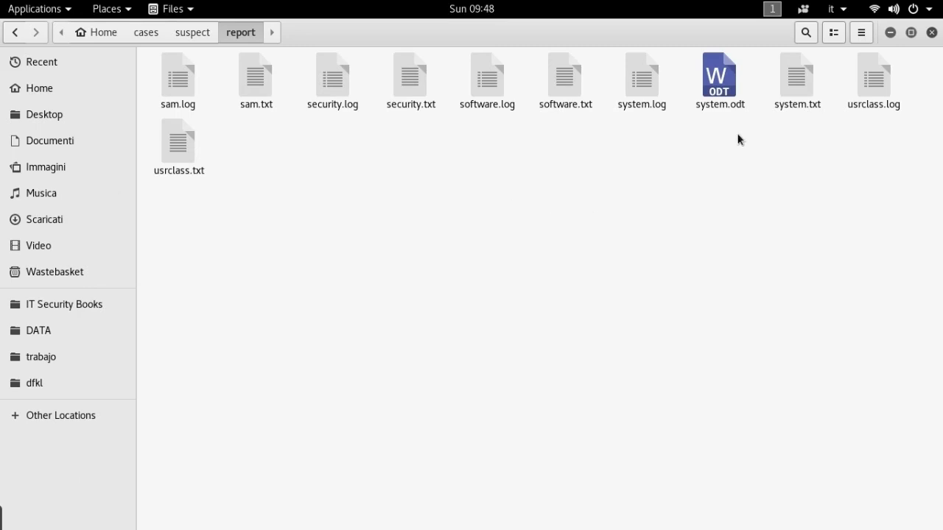
Open system.odt from the report folder in LibreOffice Writer and examine the annotated computer name and hostname entry.
{"action": "left_click", "coordinate": [716, 84]}
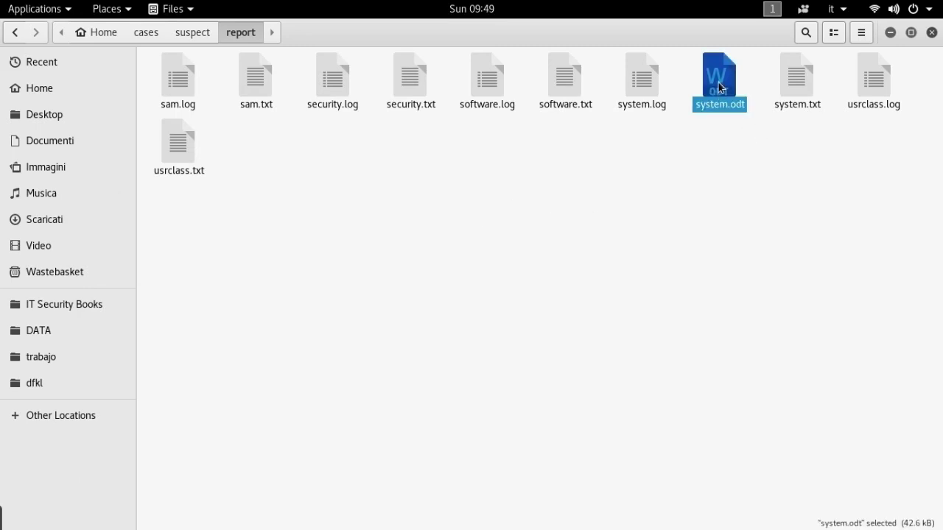
{"action": "double_click", "coordinate": [718, 87]}
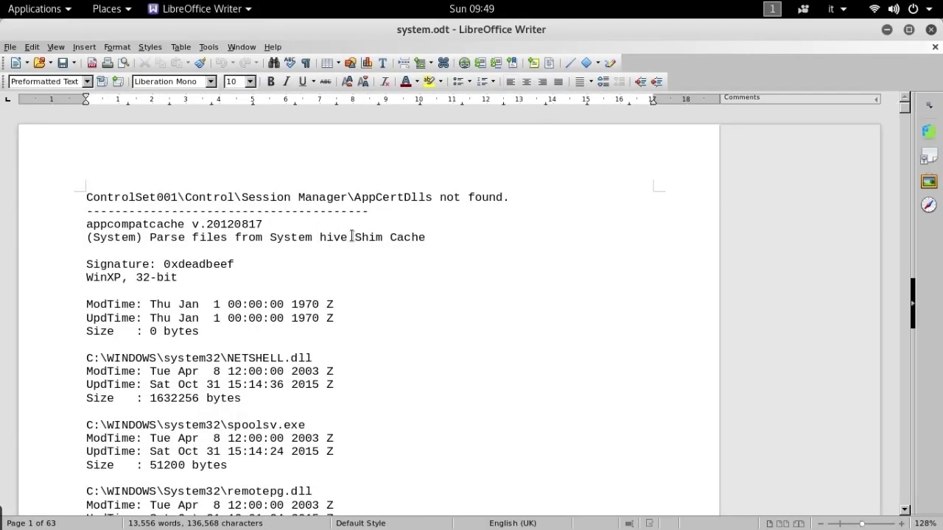
{"action": "key", "text": "Page_Down"}
{"action": "key", "text": "Page_Down"}
{"action": "key", "text": "Page_Down"}
{"action": "key", "text": "Page_Down"}
{"action": "key", "text": "Page_Down"}
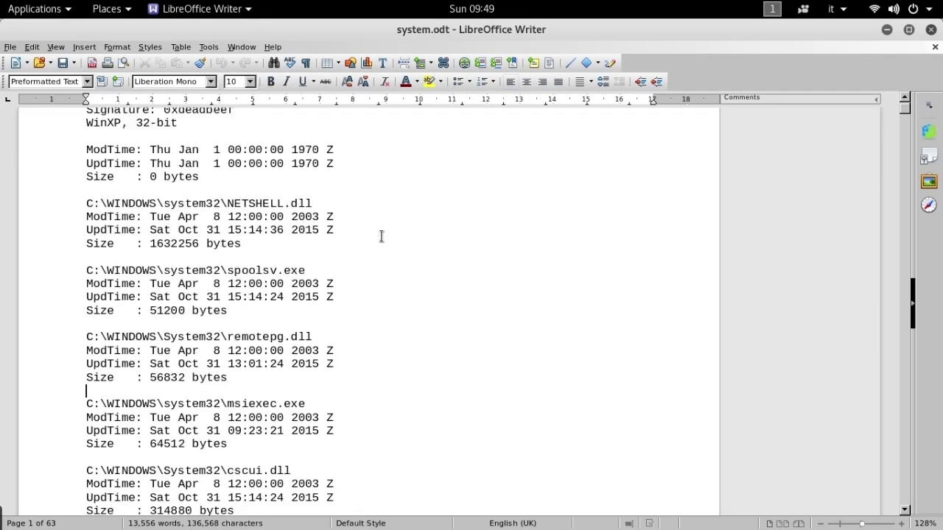
{"action": "key", "text": "Page_Down"}
{"action": "key", "text": "Page_Down"}
{"action": "key", "text": "Page_Down"}
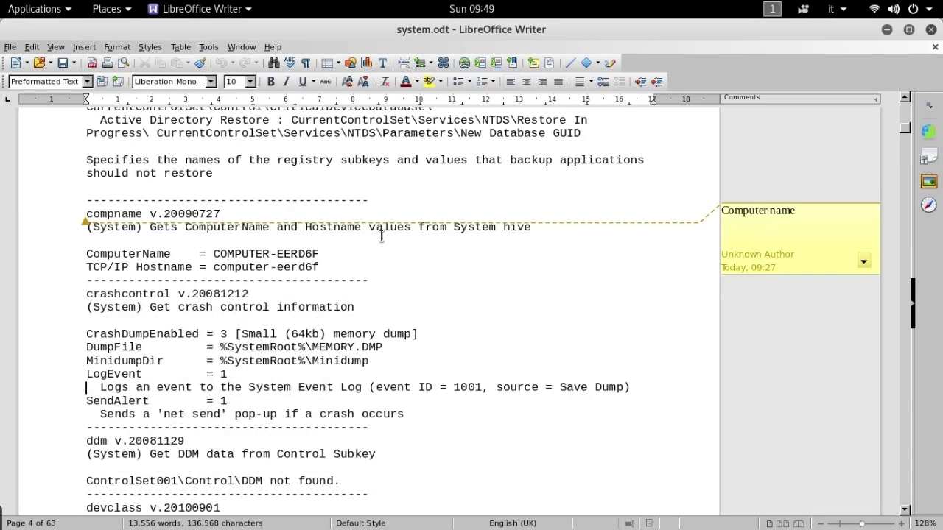
{"action": "scroll", "coordinate": [324, 344], "scroll_direction": "down", "scroll_amount": 3}
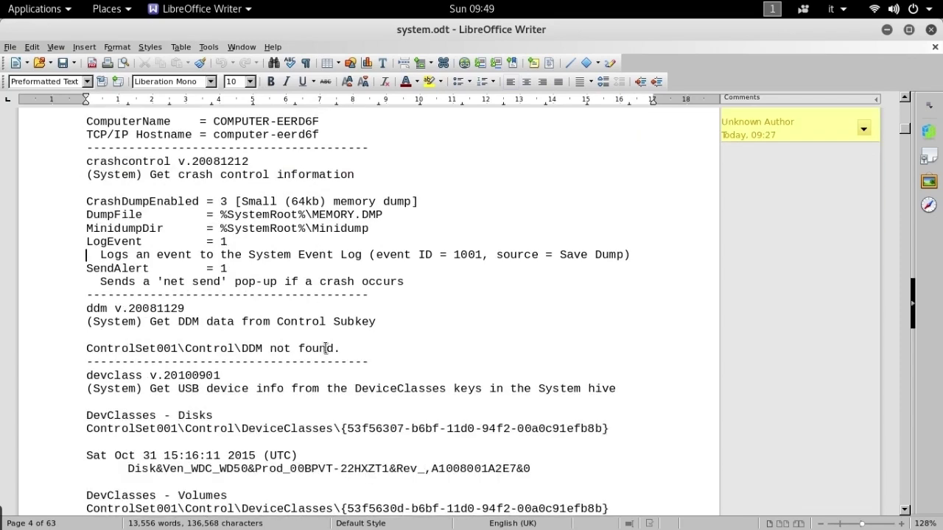
Continue through the system report to the annotated IDE drives section and examine the listed devices.
{"action": "scroll", "coordinate": [326, 348], "scroll_direction": "down", "scroll_amount": 9}
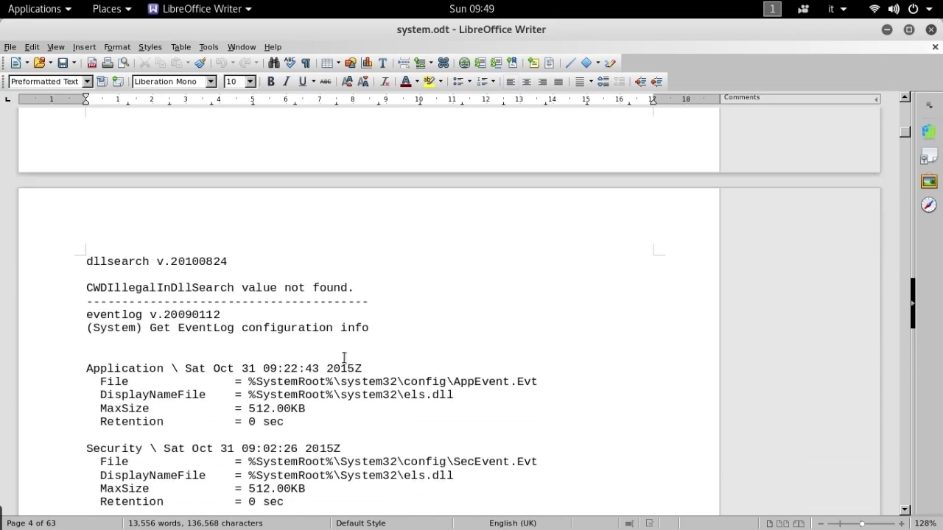
{"action": "key", "text": "Page_Down"}
{"action": "key", "text": "Page_Down"}
{"action": "key", "text": "Page_Down"}
{"action": "key", "text": "Page_Down"}
{"action": "key", "text": "Page_Down"}
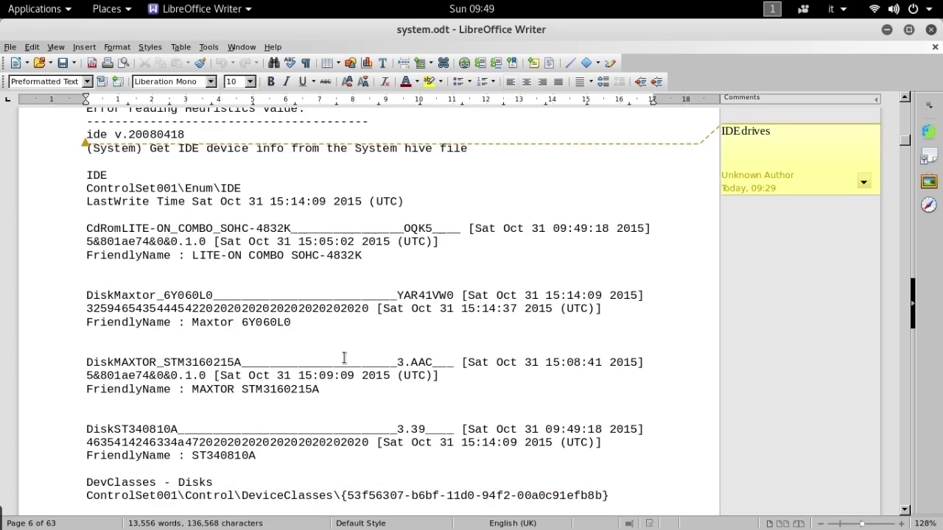
{"action": "scroll", "coordinate": [321, 280], "scroll_direction": "down", "scroll_amount": 2}
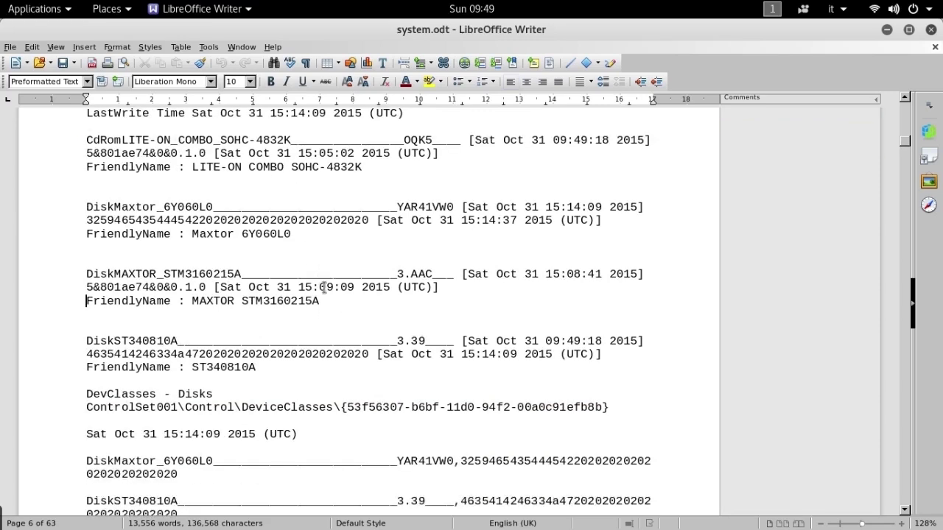
Find the annotated network interfaces section in the system report and examine its network key and adapter settings.
{"action": "scroll", "coordinate": [324, 287], "scroll_direction": "down", "scroll_amount": 14}
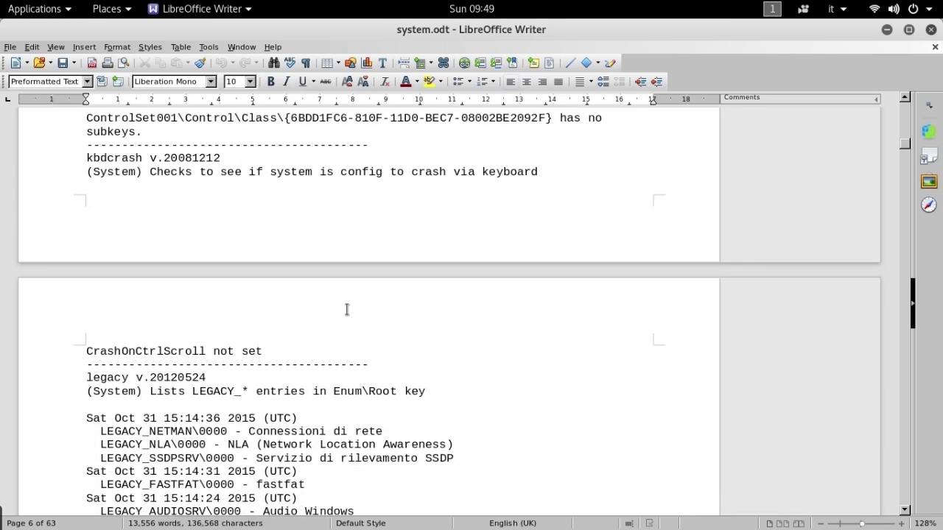
{"action": "key", "text": "Page_Down"}
{"action": "key", "text": "Page_Down"}
{"action": "key", "text": "Page_Down"}
{"action": "key", "text": "Page_Down"}
{"action": "key", "text": "Page_Down"}
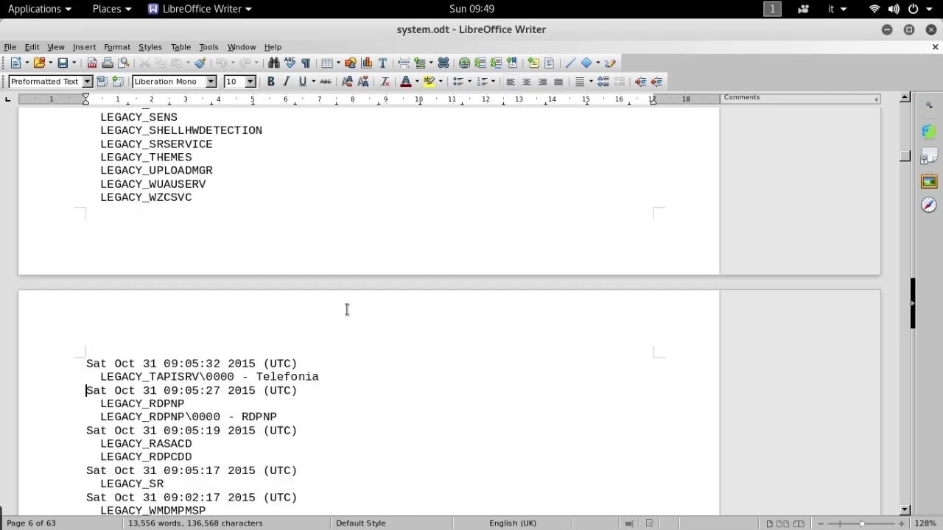
{"action": "key", "text": "Page_Down"}
{"action": "key", "text": "Page_Down"}
{"action": "key", "text": "Page_Down"}
{"action": "key", "text": "Page_Down"}
{"action": "key", "text": "Page_Down"}
{"action": "key", "text": "Page_Down"}
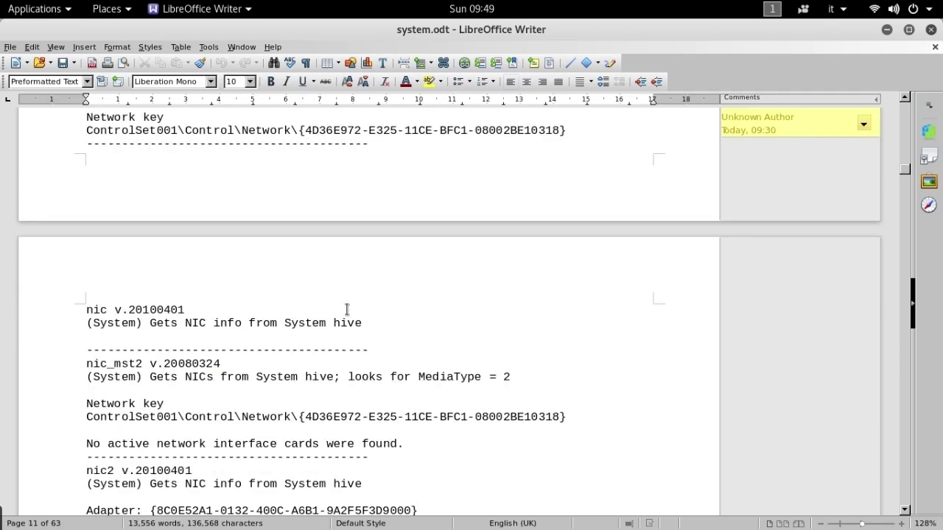
{"action": "scroll", "coordinate": [353, 309], "scroll_direction": "up", "scroll_amount": 2}
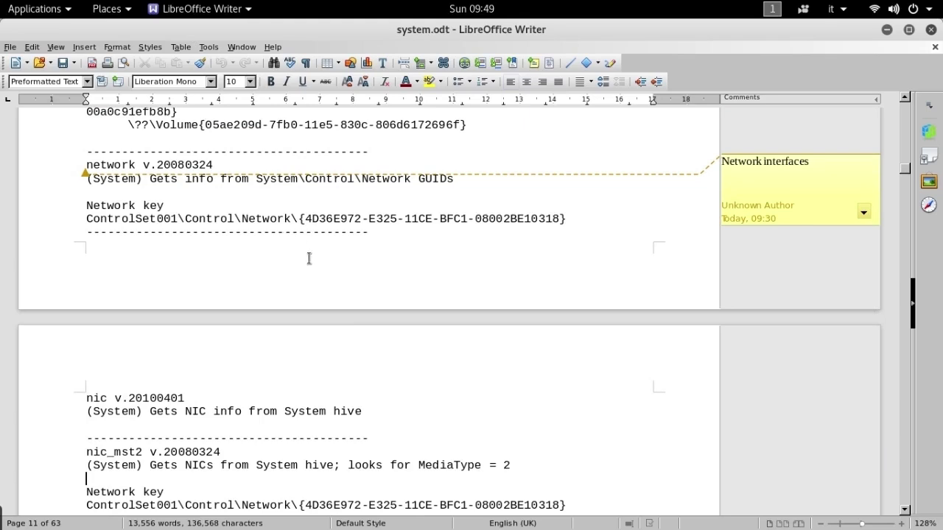
{"action": "scroll", "coordinate": [328, 331], "scroll_direction": "down", "scroll_amount": 6}
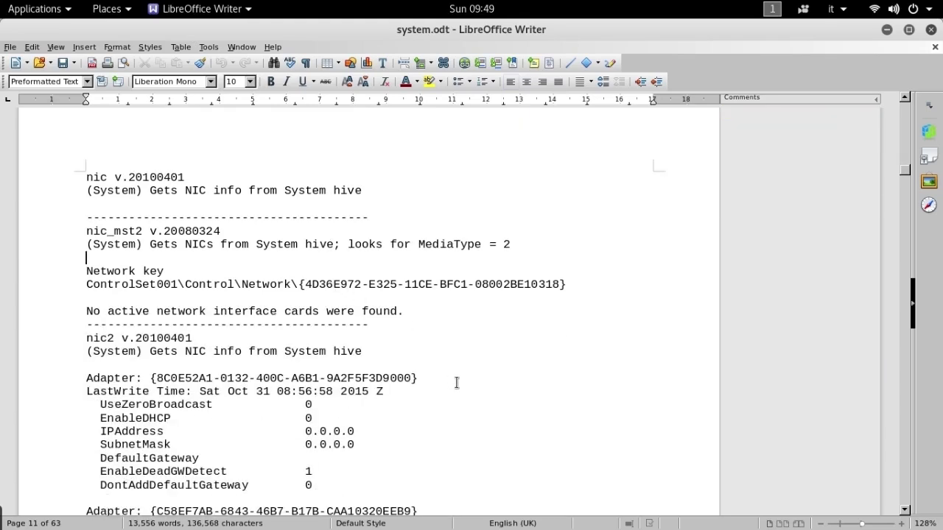
{"action": "scroll", "coordinate": [454, 381], "scroll_direction": "down", "scroll_amount": 4}
Examine the annotated services and drivers list in the system report, ordered by LastWrite times.
{"action": "scroll", "coordinate": [463, 393], "scroll_direction": "down", "scroll_amount": 12}
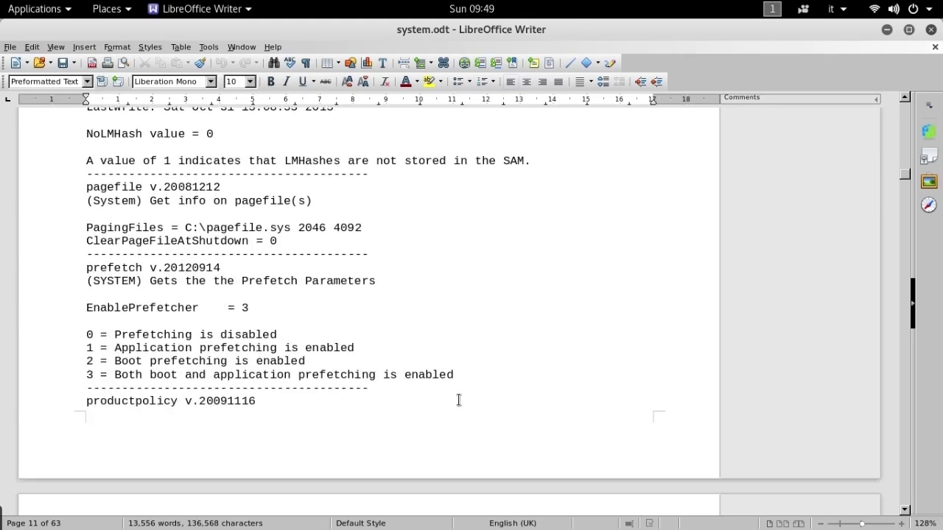
{"action": "scroll", "coordinate": [453, 398], "scroll_direction": "down", "scroll_amount": 7}
{"action": "scroll", "coordinate": [446, 402], "scroll_direction": "down", "scroll_amount": 20}
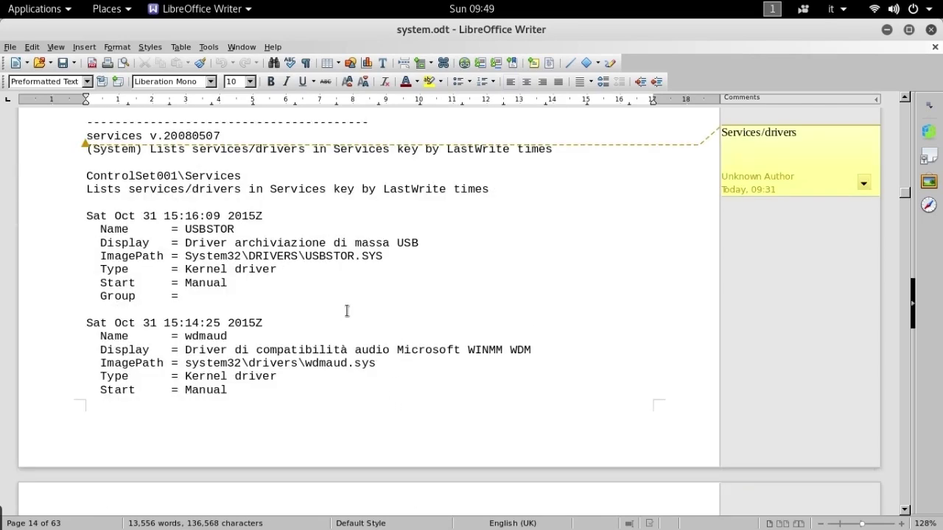
{"action": "scroll", "coordinate": [450, 327], "scroll_direction": "down", "scroll_amount": 10}
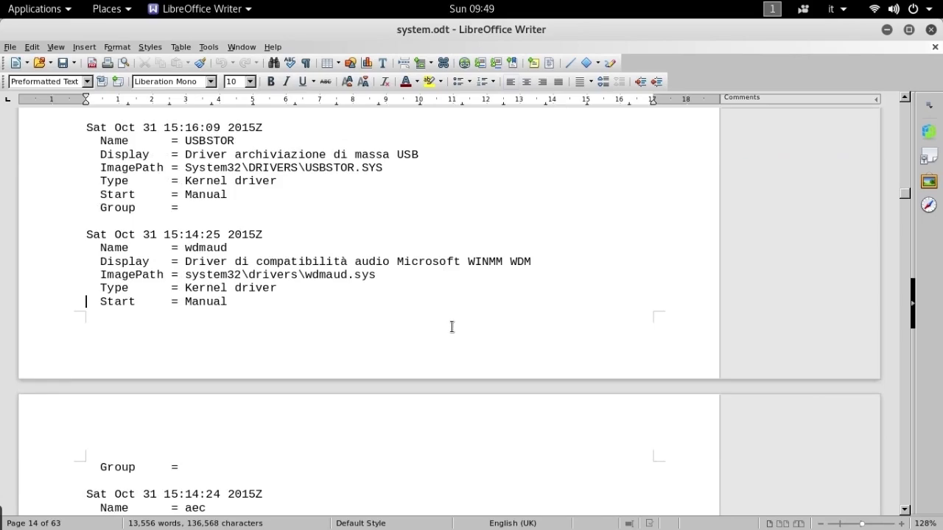
{"action": "scroll", "coordinate": [500, 358], "scroll_direction": "down", "scroll_amount": 10}
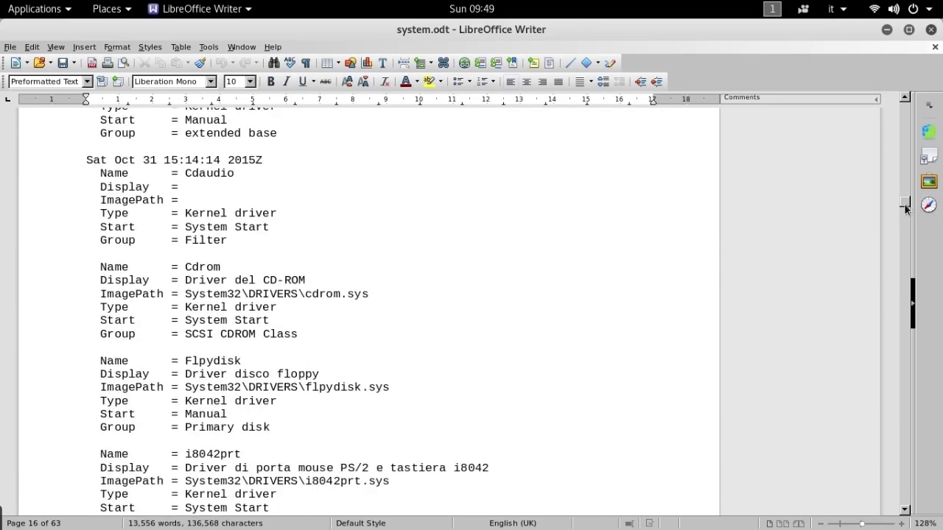
Go to the usbstor section at the end of the system report and highlight the USB device's timestamp and friendly name.
{"action": "left_click_drag", "start_coordinate": [905, 204], "coordinate": [885, 504]}
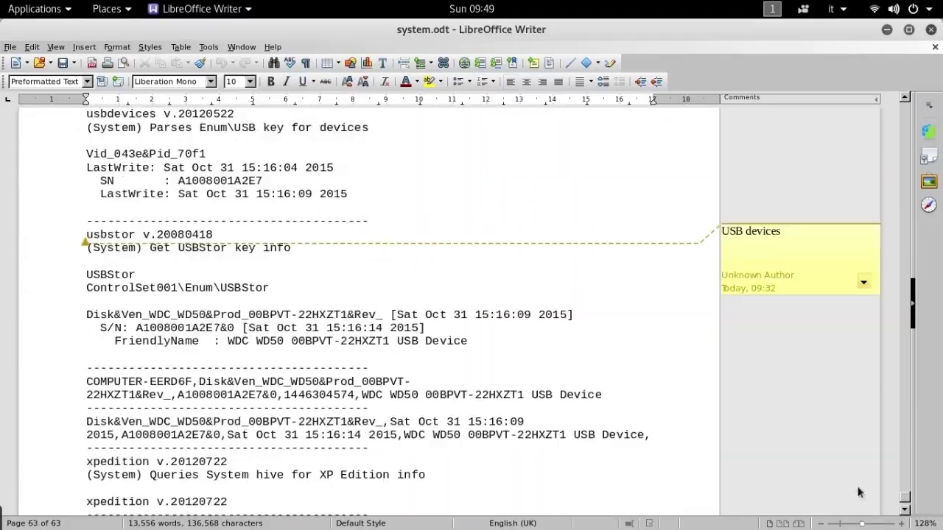
{"action": "scroll", "coordinate": [587, 405], "scroll_direction": "down", "scroll_amount": 2}
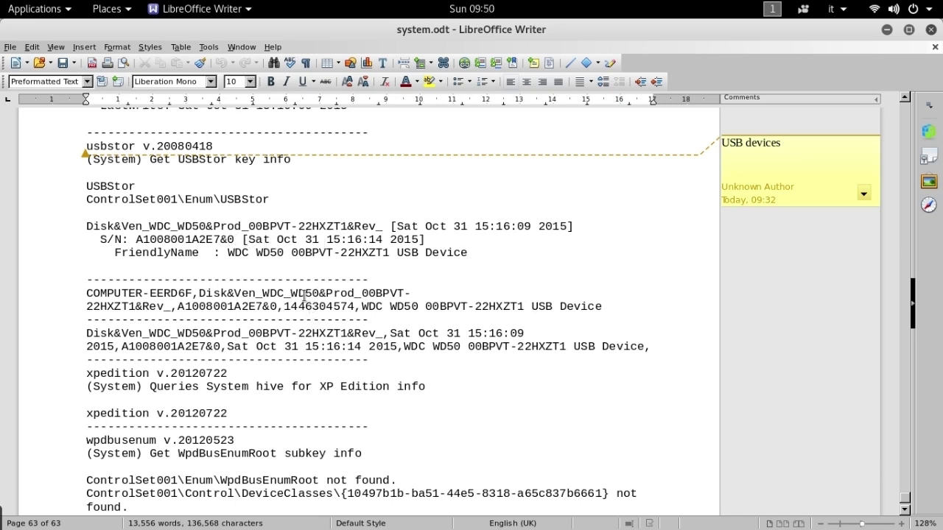
{"action": "left_click_drag", "start_coordinate": [243, 239], "coordinate": [433, 240]}
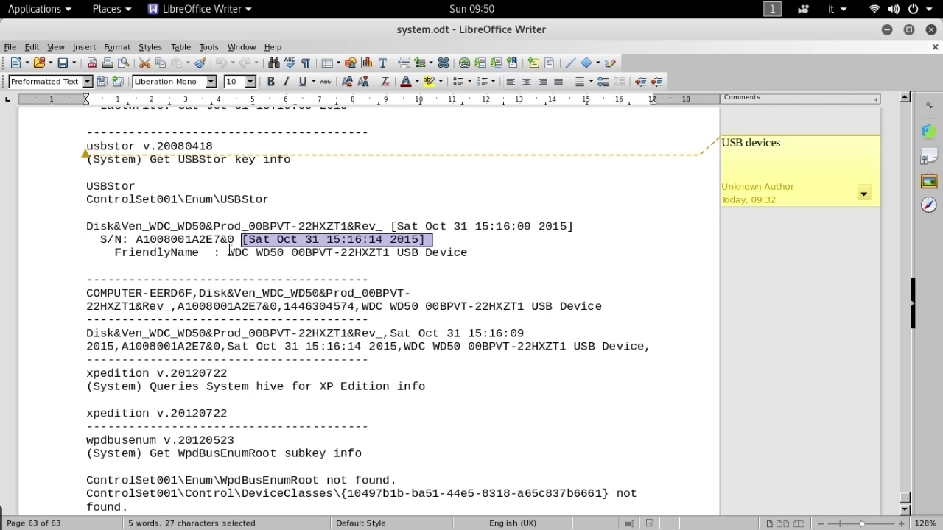
{"action": "left_click_drag", "start_coordinate": [229, 250], "coordinate": [474, 253]}
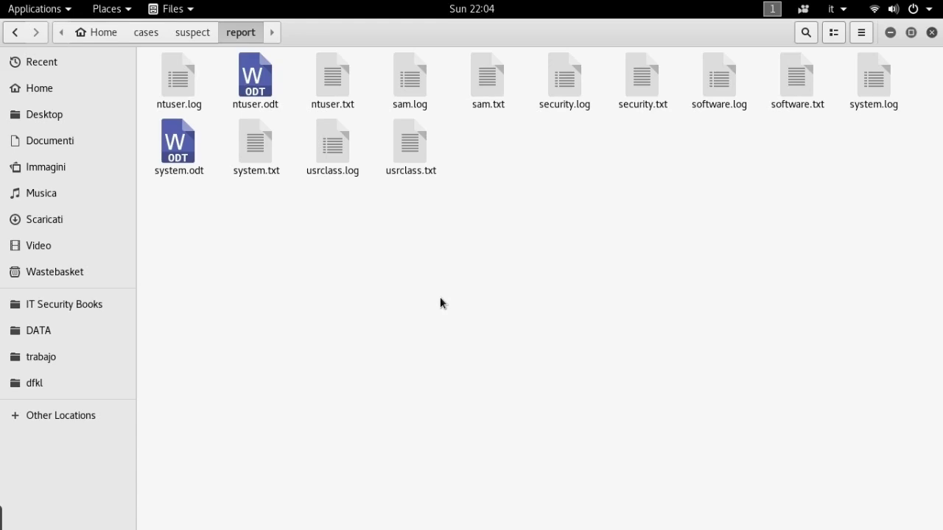
Open ntuser.odt from the report folder and examine the LastVisitedMRU and OpenSaveMRU lists, highlighting the bmp MRUList line.
{"action": "double_click", "coordinate": [255, 77]}
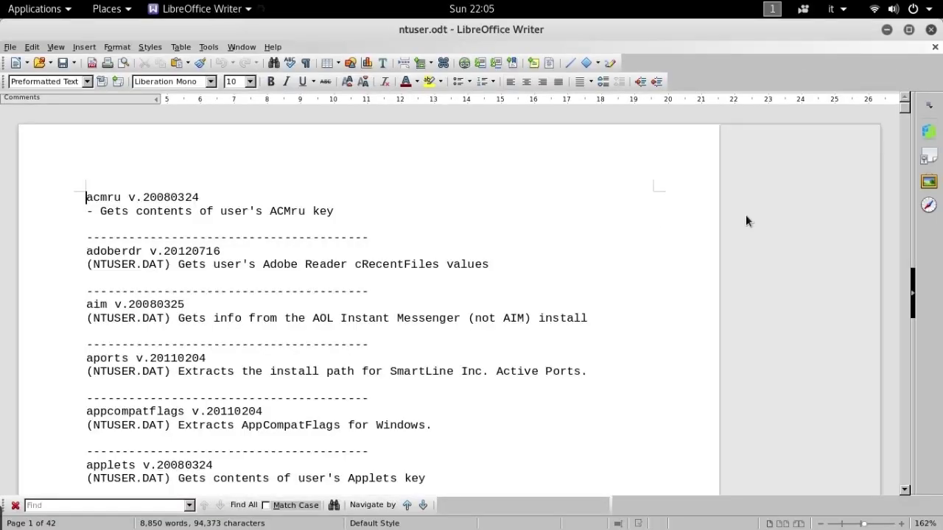
{"action": "left_click_drag", "start_coordinate": [906, 118], "coordinate": [904, 185]}
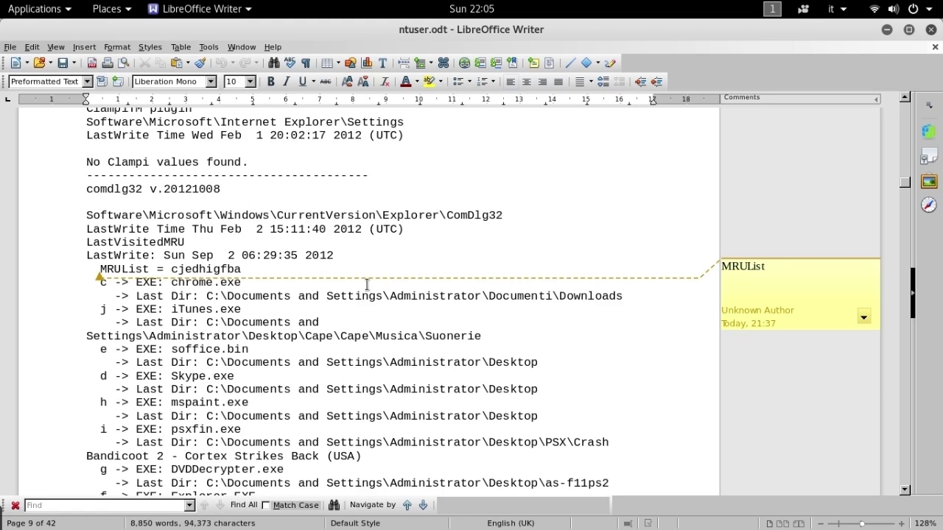
{"action": "scroll", "coordinate": [367, 284], "scroll_direction": "down", "scroll_amount": 2}
{"action": "scroll", "coordinate": [367, 284], "scroll_direction": "down", "scroll_amount": 15}
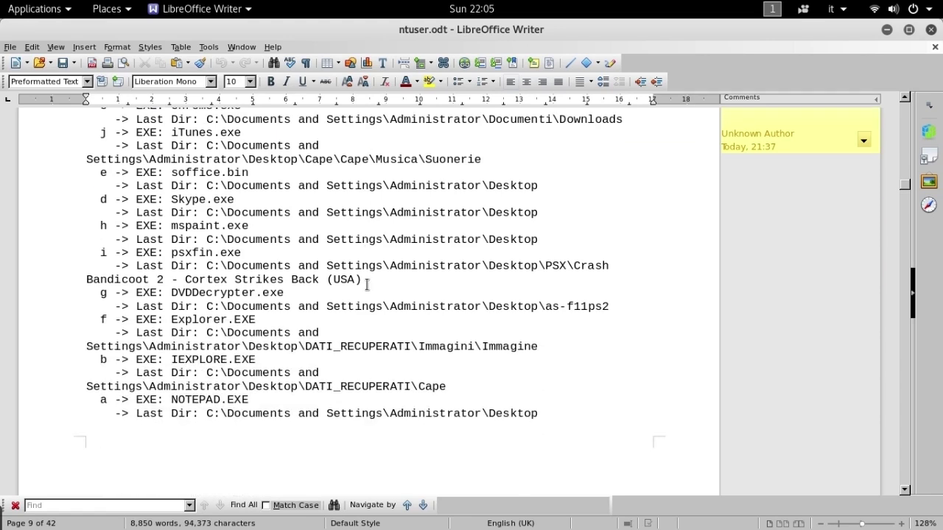
{"action": "scroll", "coordinate": [367, 288], "scroll_direction": "down", "scroll_amount": 9}
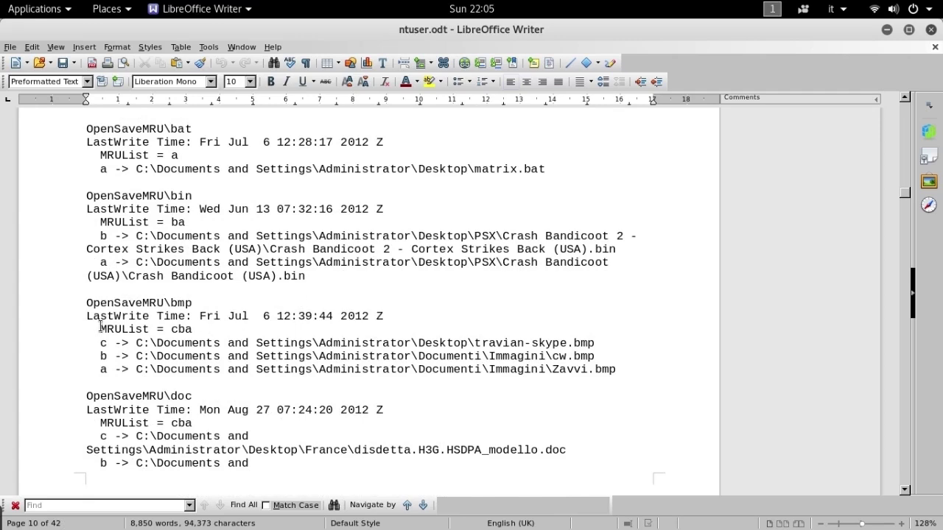
{"action": "left_click_drag", "start_coordinate": [100, 329], "coordinate": [191, 329]}
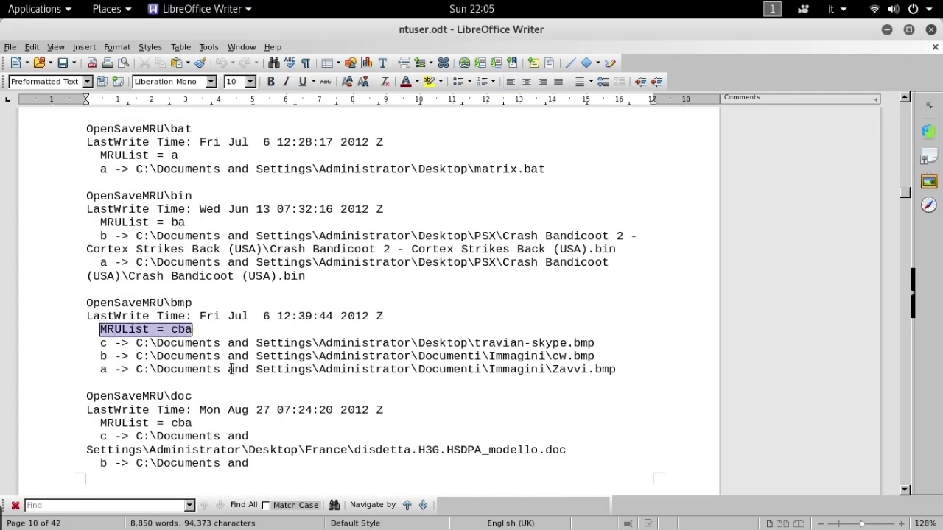
{"action": "scroll", "coordinate": [244, 374], "scroll_direction": "down", "scroll_amount": 9}
{"action": "left_click_drag", "start_coordinate": [89, 329], "coordinate": [280, 339]}
{"action": "scroll", "coordinate": [280, 339], "scroll_direction": "down", "scroll_amount": 9}
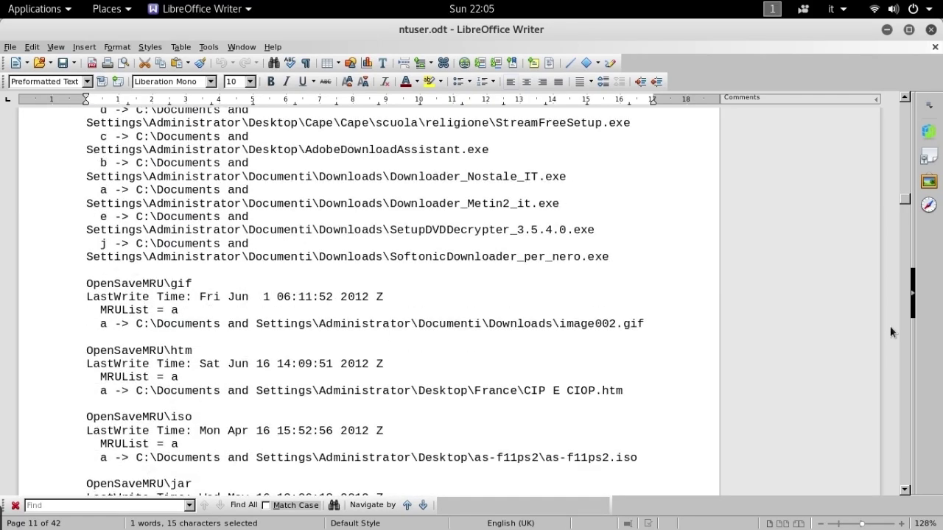
Locate the typedpaths and typedurls sections in the ntuser report and highlight both plugin names.
{"action": "left_click", "coordinate": [905, 219]}
{"action": "left_click_drag", "start_coordinate": [903, 217], "coordinate": [894, 407]}
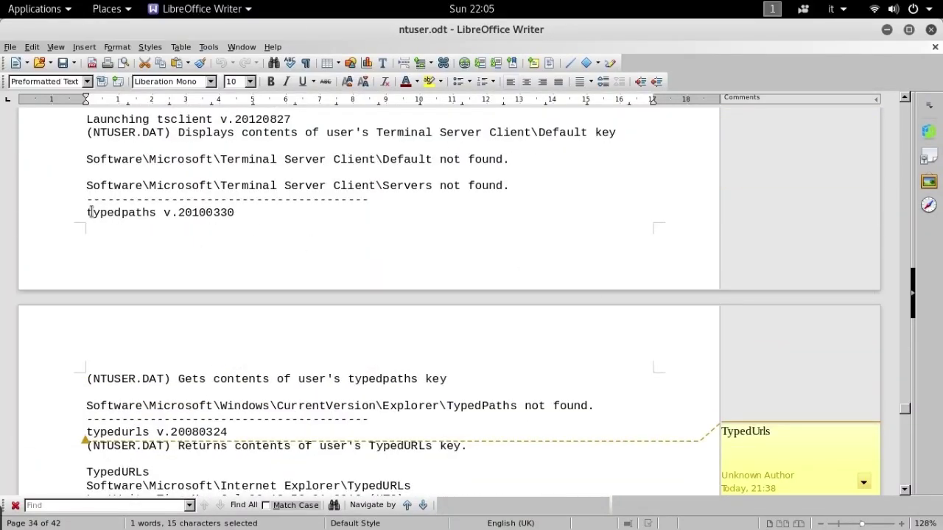
{"action": "left_click_drag", "start_coordinate": [87, 212], "coordinate": [153, 213]}
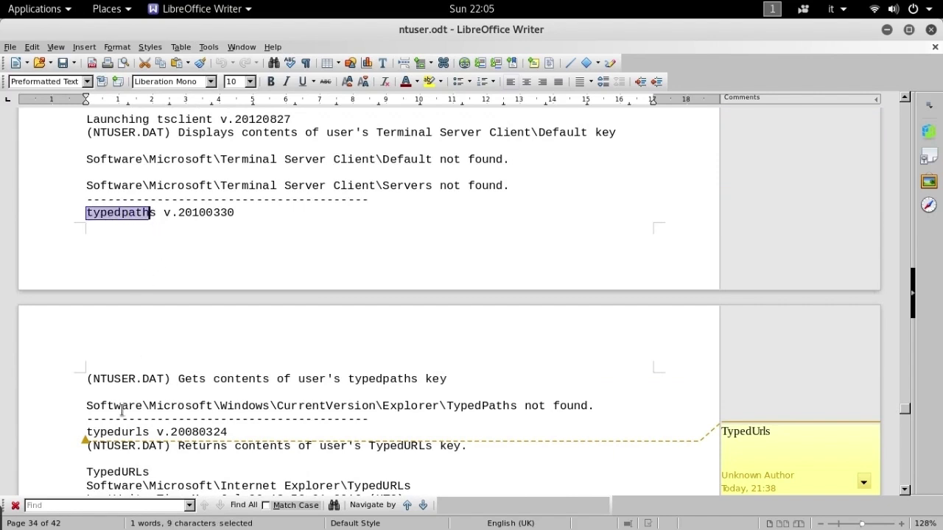
{"action": "left_click_drag", "start_coordinate": [86, 432], "coordinate": [150, 432]}
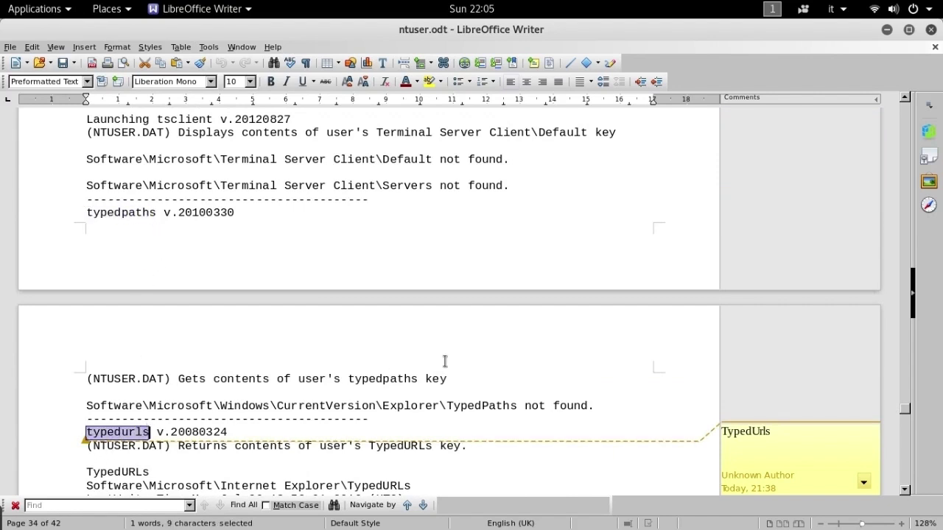
Go to the user_run autostart section of the ntuser report and highlight the Software\Microsoft\Windows\CurrentVersion\Run key path.
{"action": "scroll", "coordinate": [527, 351], "scroll_direction": "down", "scroll_amount": 5}
{"action": "scroll", "coordinate": [527, 351], "scroll_direction": "down", "scroll_amount": 5}
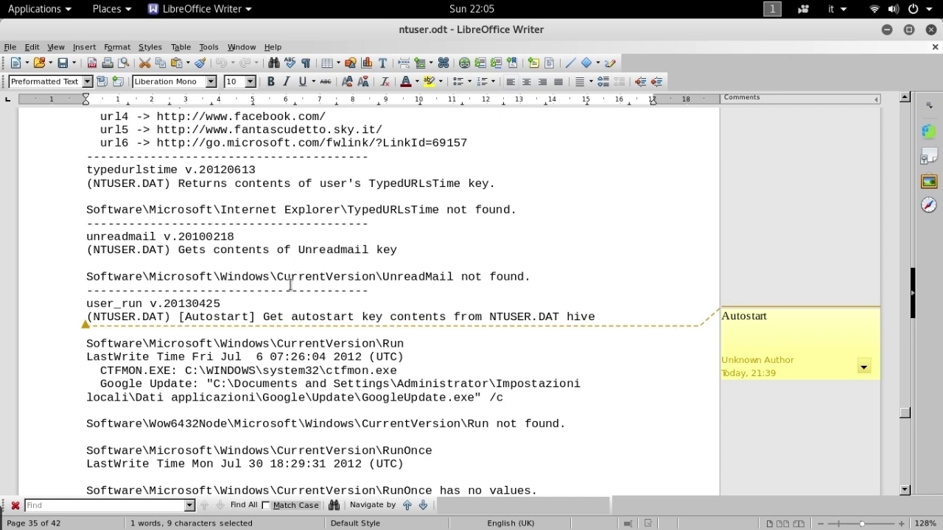
{"action": "left_click_drag", "start_coordinate": [86, 344], "coordinate": [405, 345]}
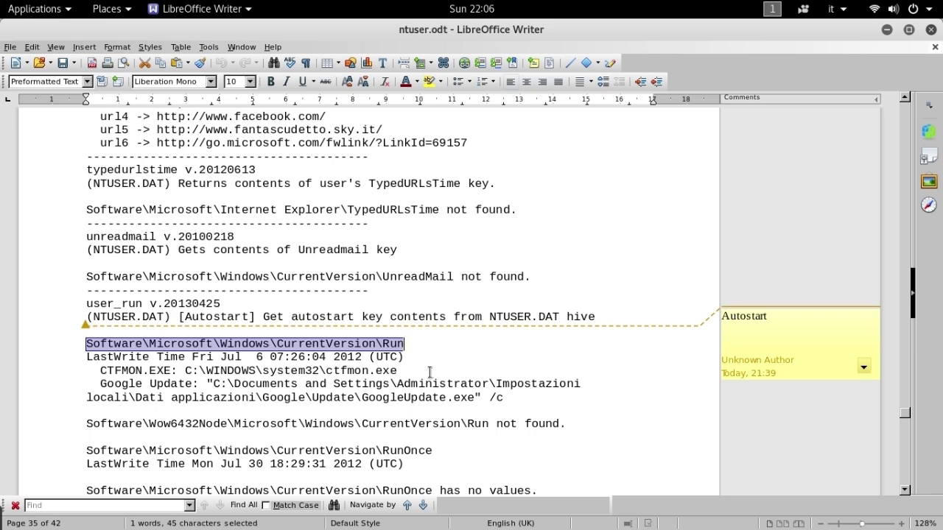
Go to the UserAssist section and highlight its heading, the first entry's timestamp and the run count of UEME_UITOOLBAR:0x1,120.
{"action": "scroll", "coordinate": [427, 378], "scroll_direction": "down", "scroll_amount": 10}
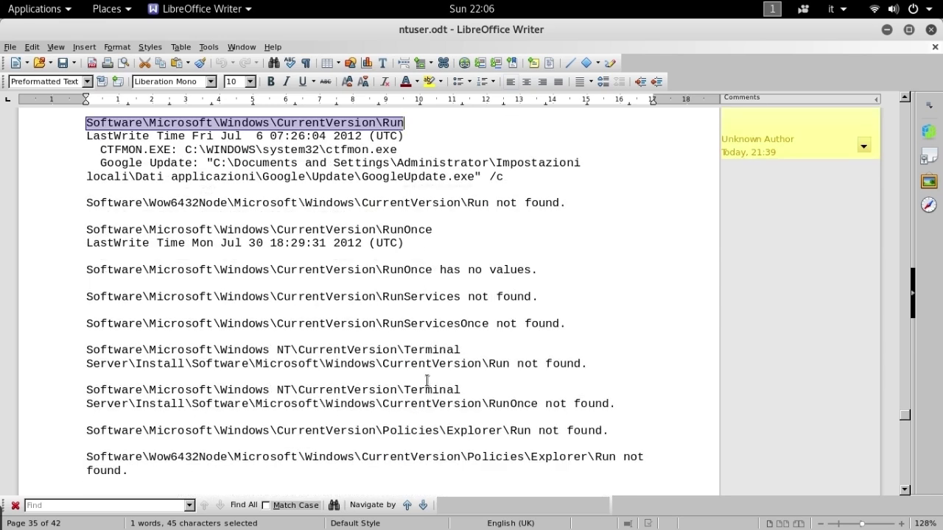
{"action": "scroll", "coordinate": [427, 381], "scroll_direction": "down", "scroll_amount": 7}
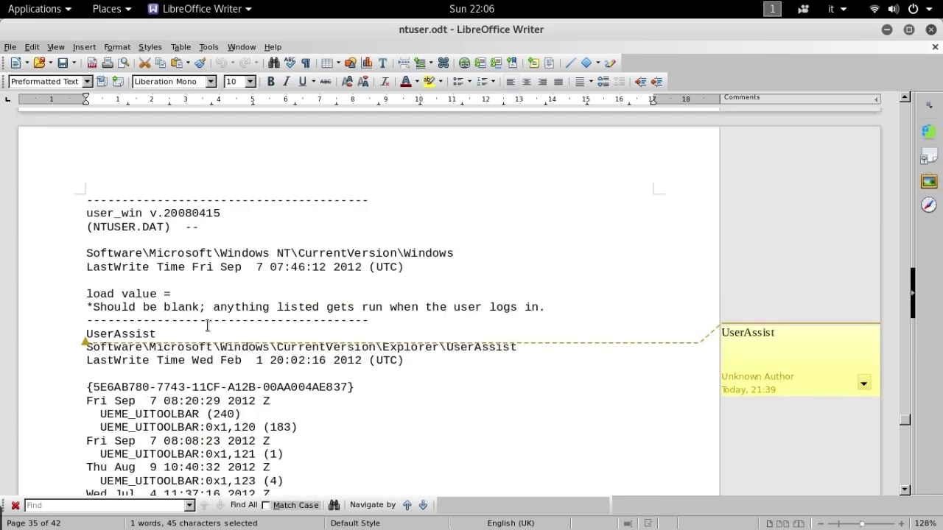
{"action": "left_click_drag", "start_coordinate": [85, 326], "coordinate": [162, 333]}
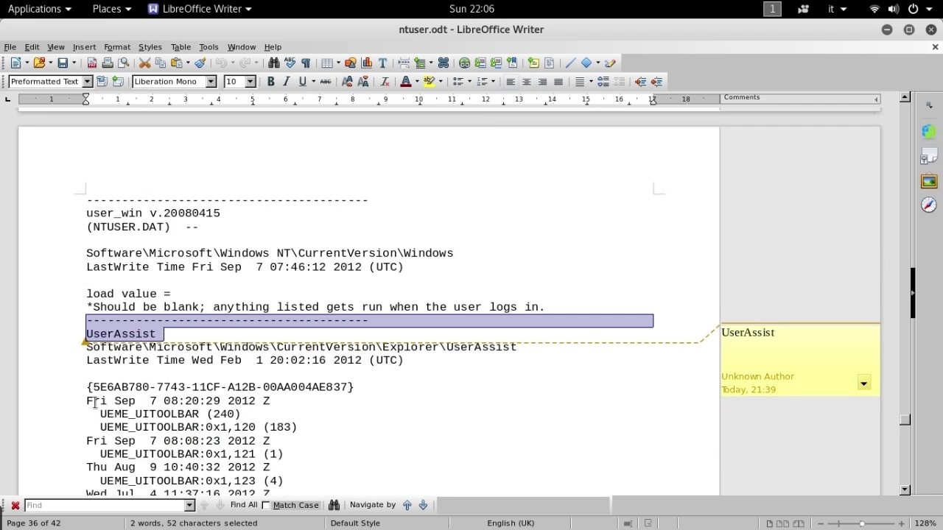
{"action": "left_click_drag", "start_coordinate": [85, 401], "coordinate": [220, 401]}
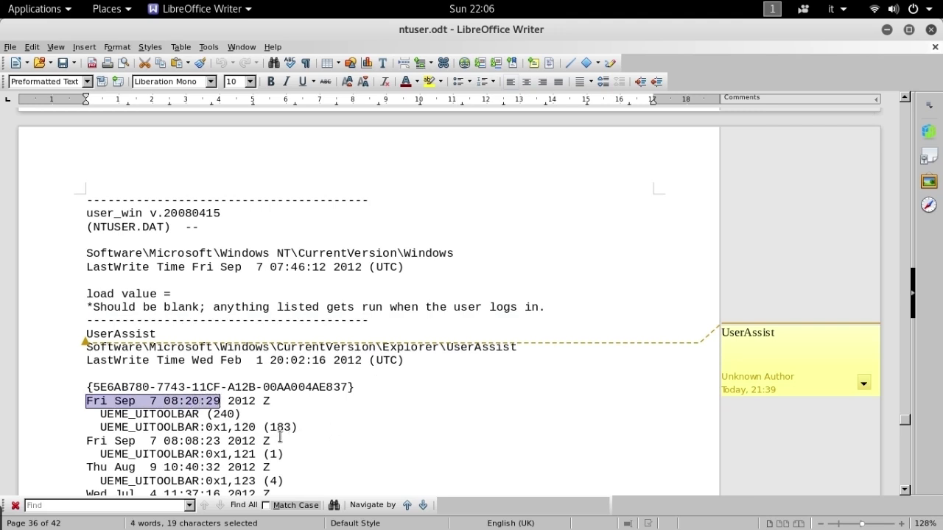
{"action": "left_click_drag", "start_coordinate": [269, 427], "coordinate": [307, 428]}
{"action": "scroll", "coordinate": [339, 430], "scroll_direction": "down", "scroll_amount": 6}
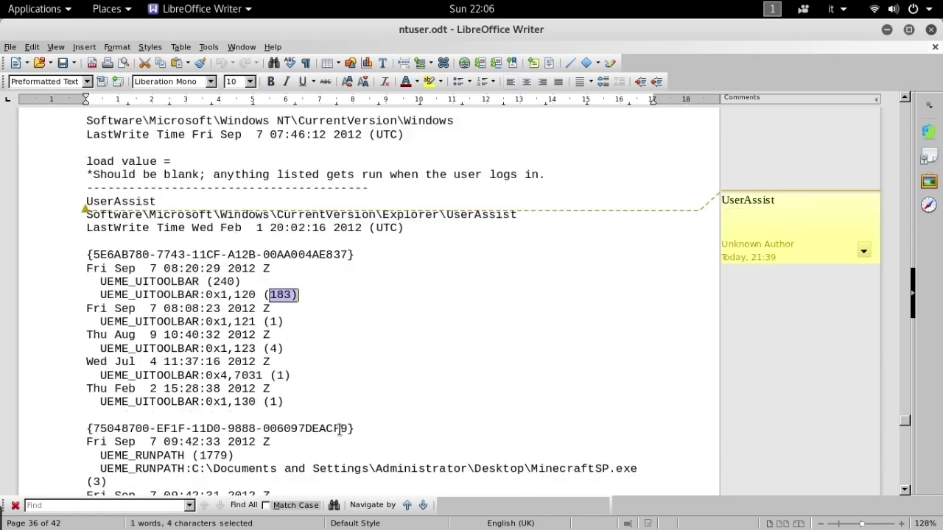